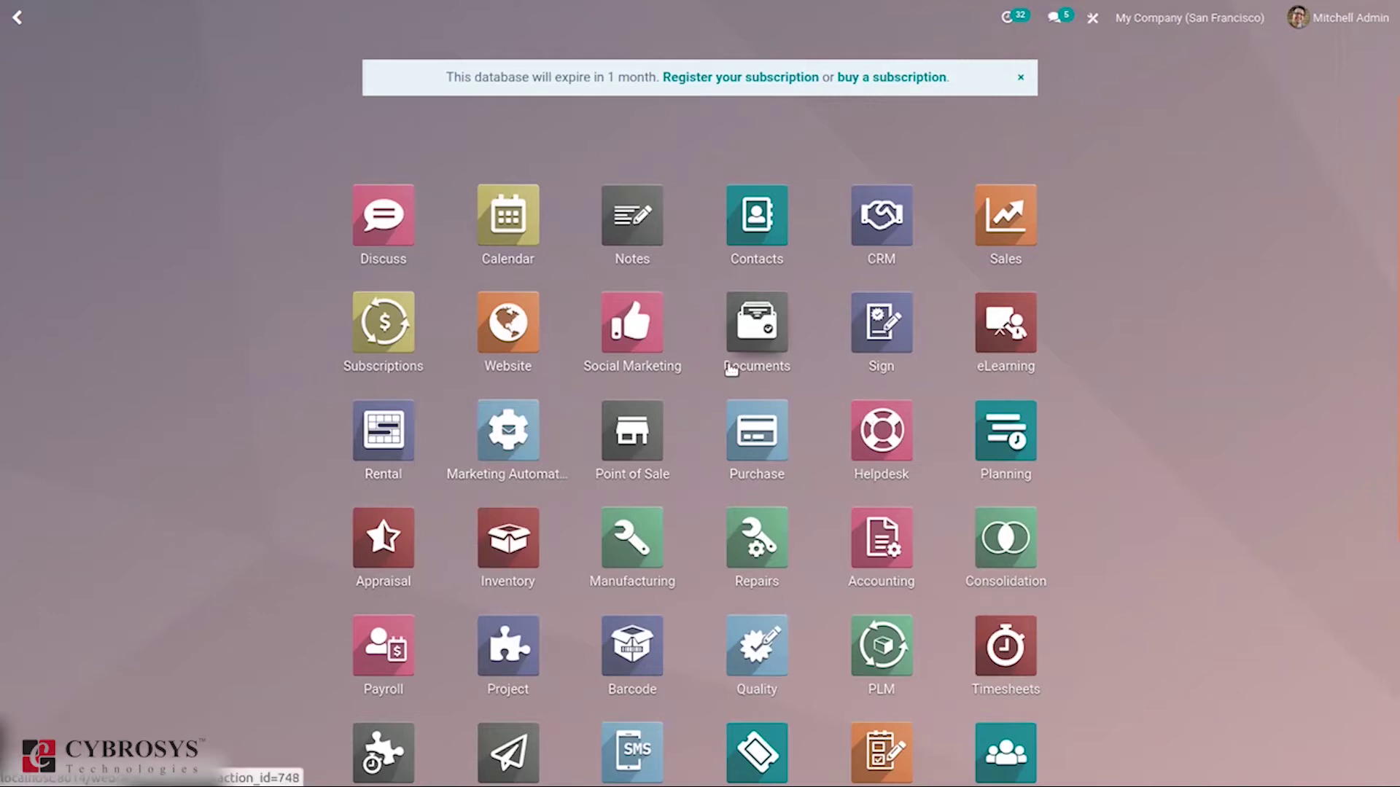
Leave the Purchase app and open the Accounting app's Vendors > Bills list
click(777, 447)
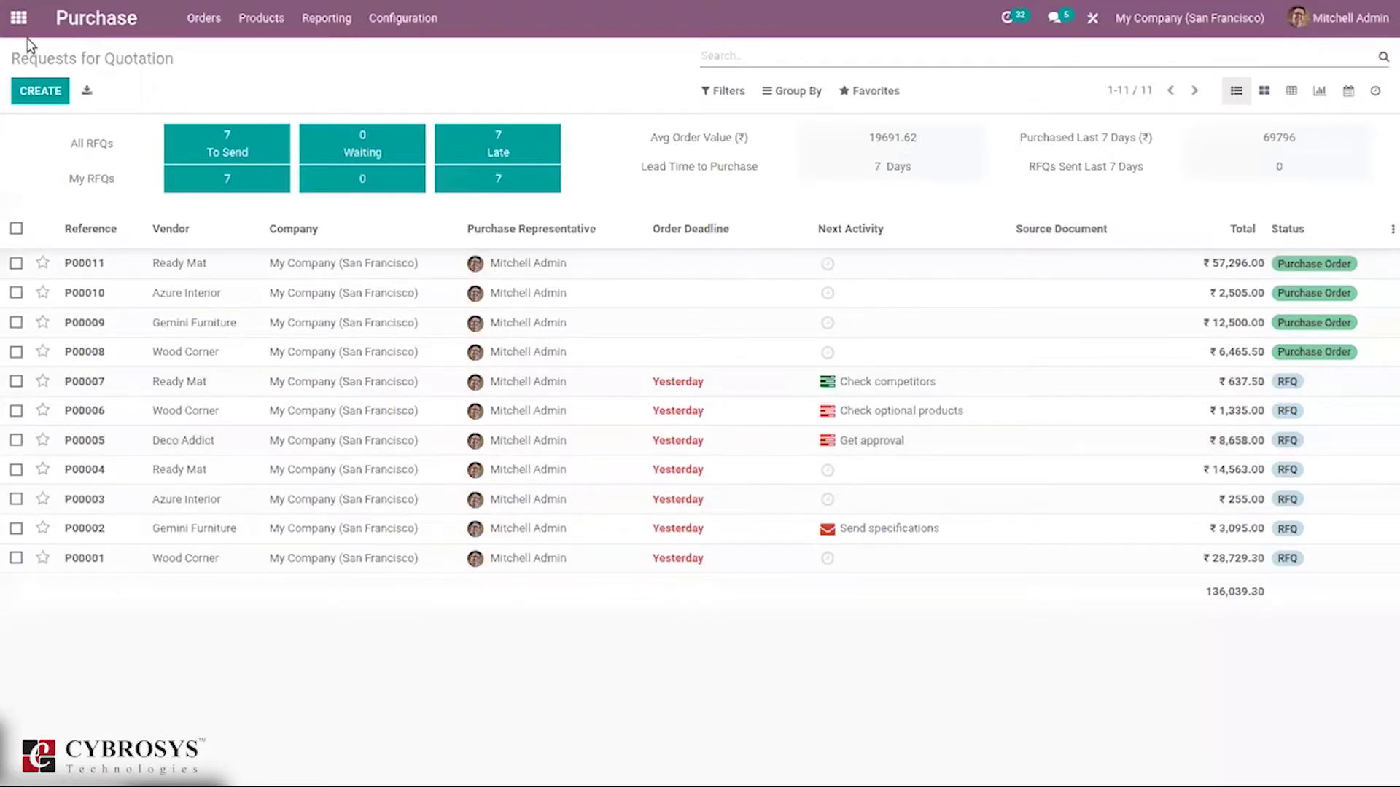
click(18, 17)
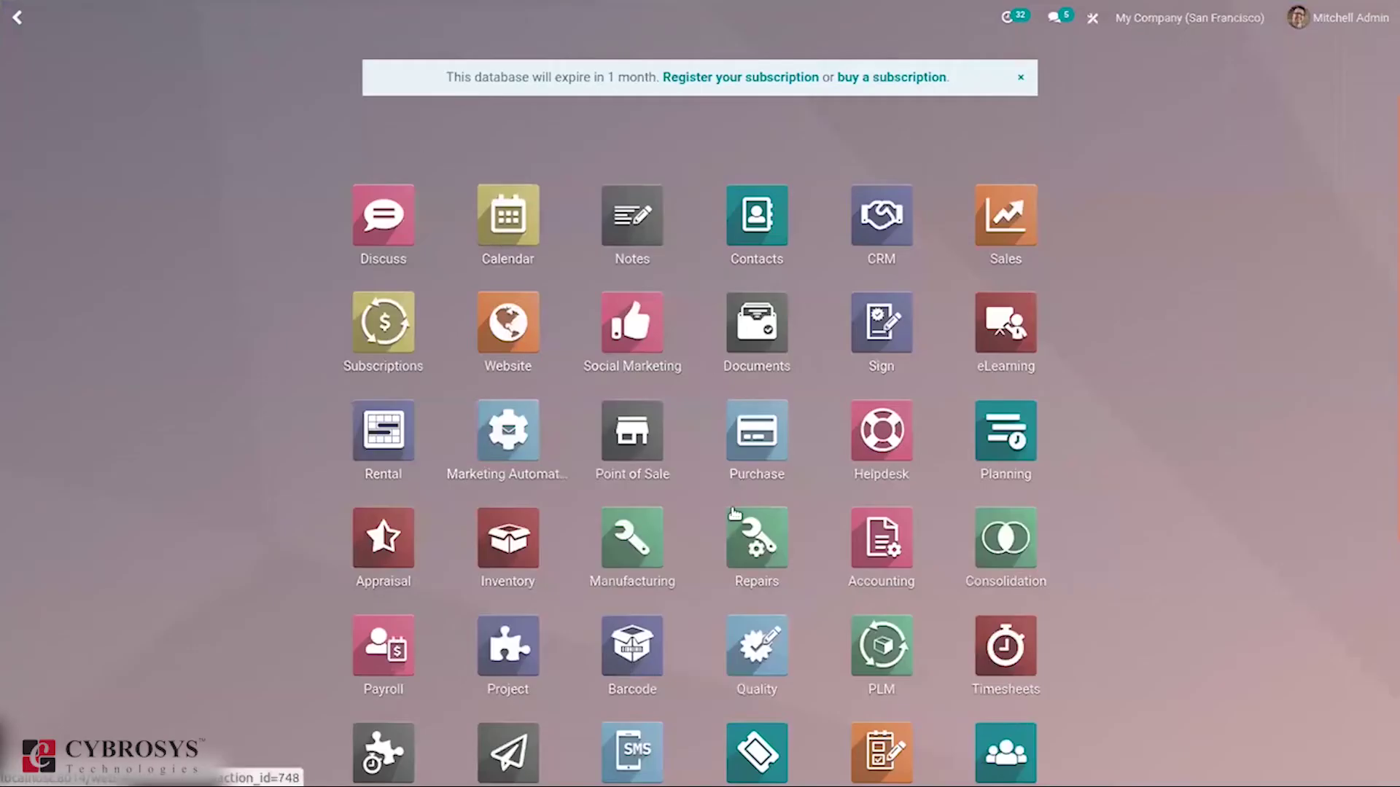
click(890, 523)
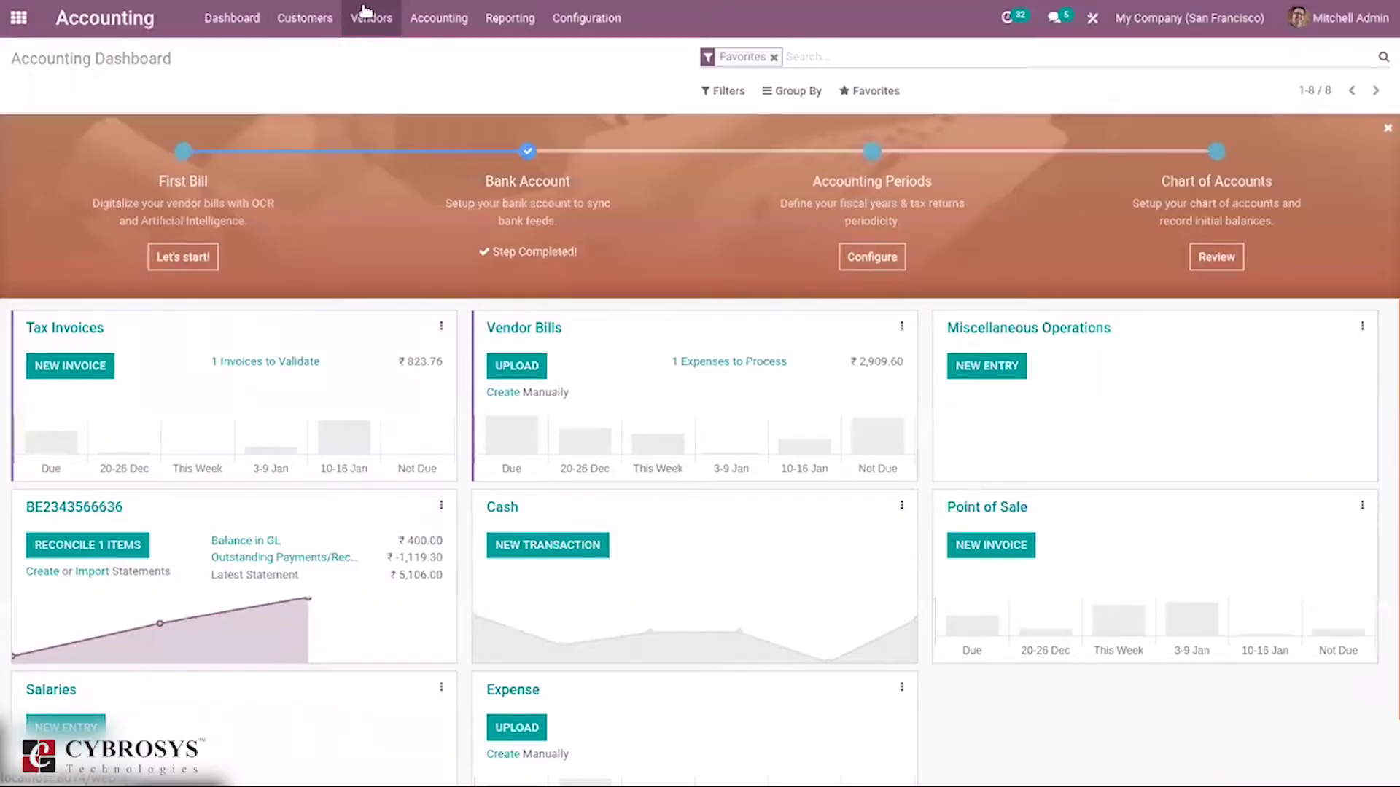
click(371, 17)
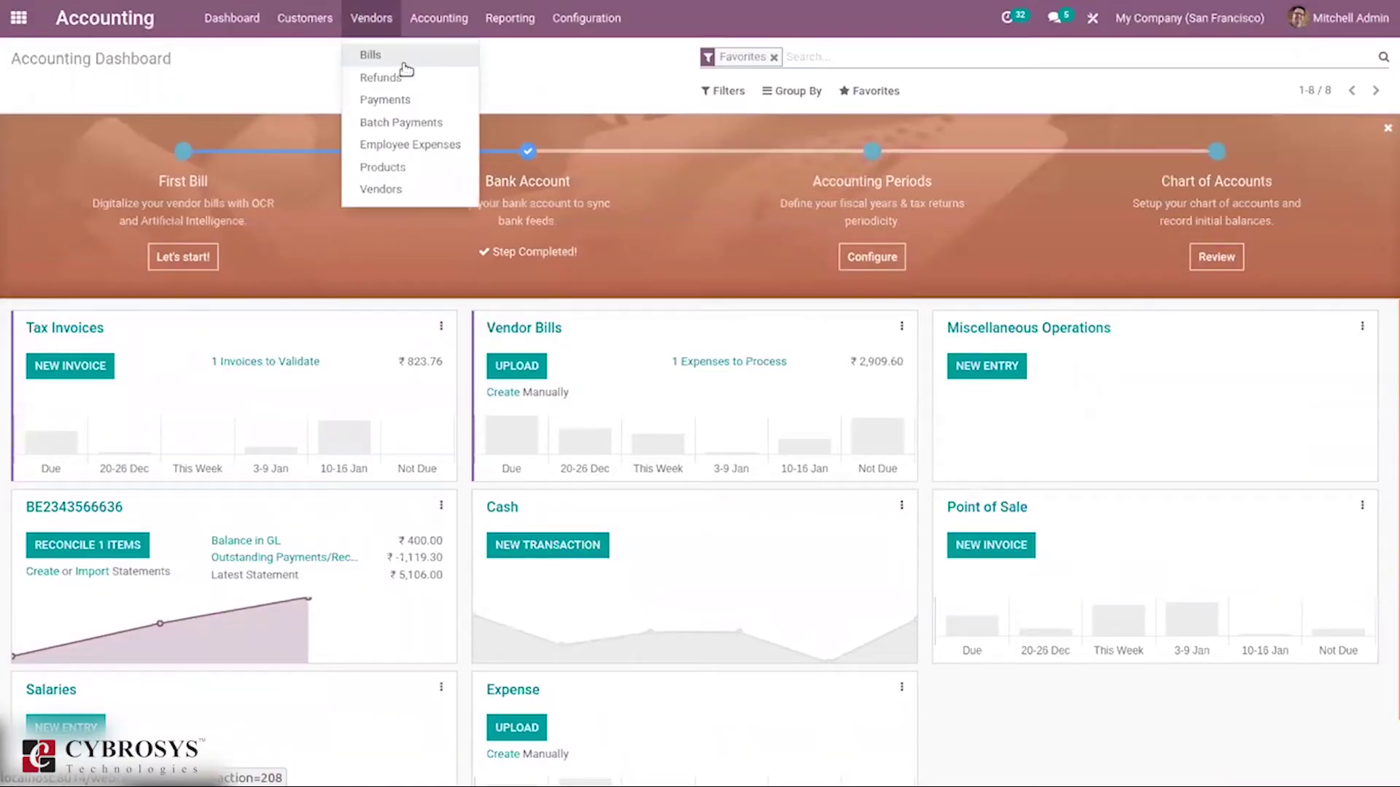
click(403, 63)
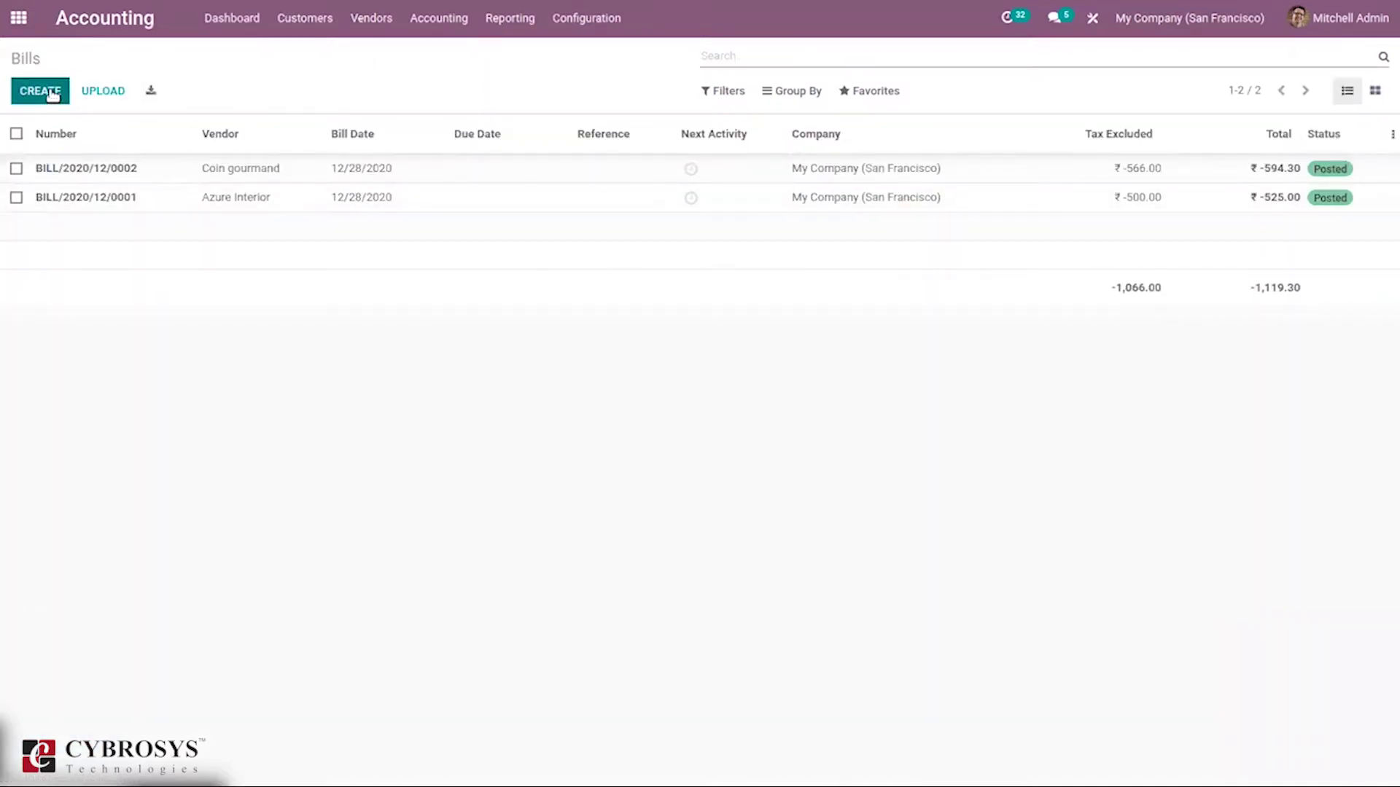
Create a new vendor bill and look through its Journal Items, Other Info and Invoice Lines tabs
click(53, 96)
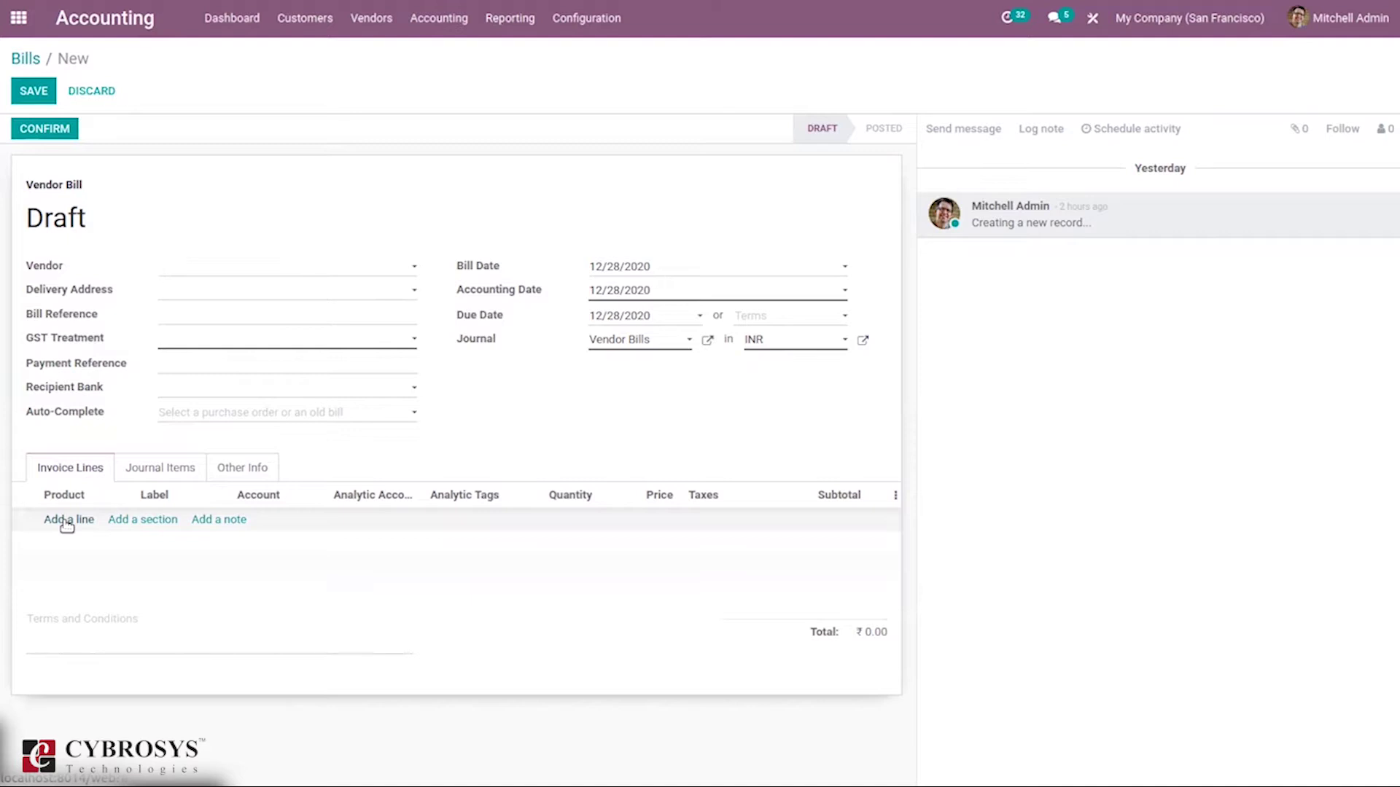
click(139, 474)
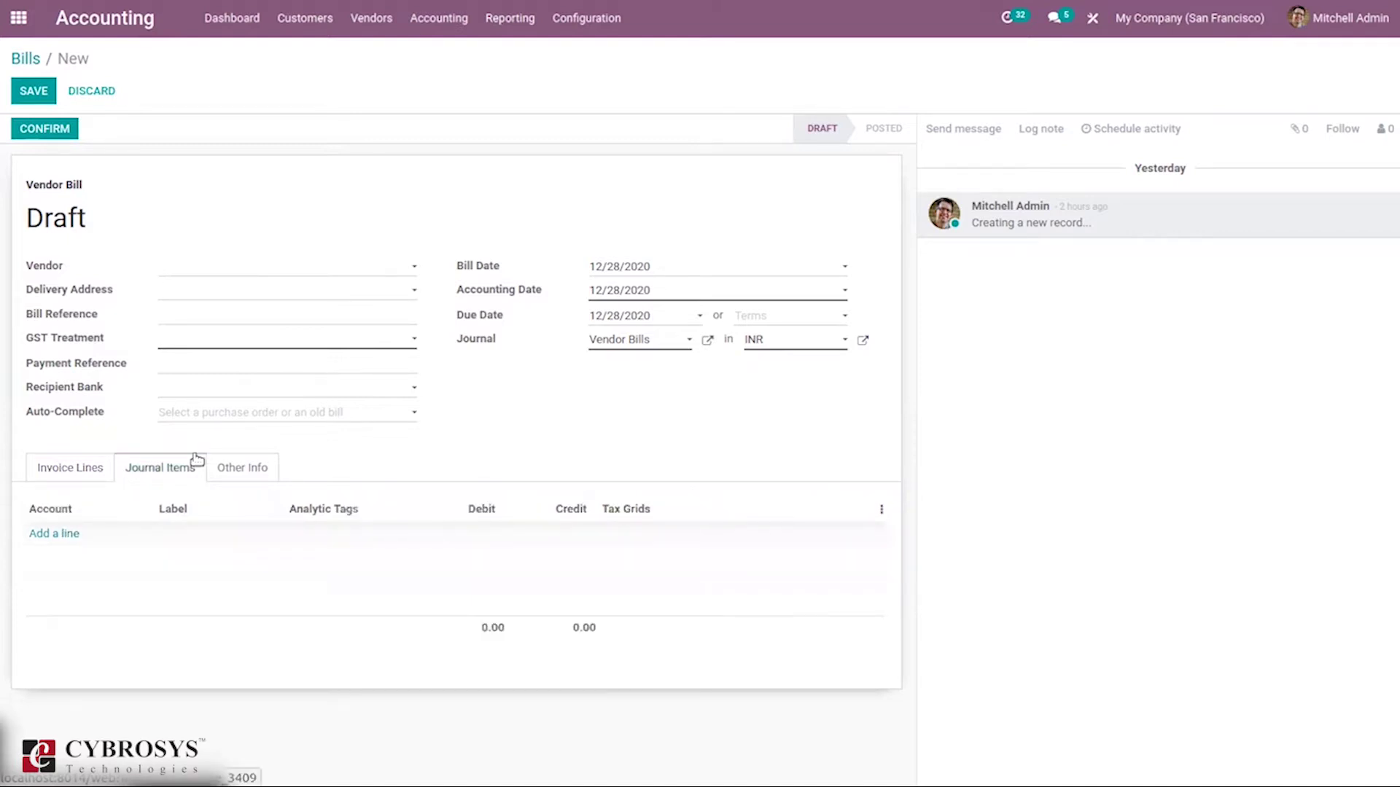
click(252, 467)
click(87, 466)
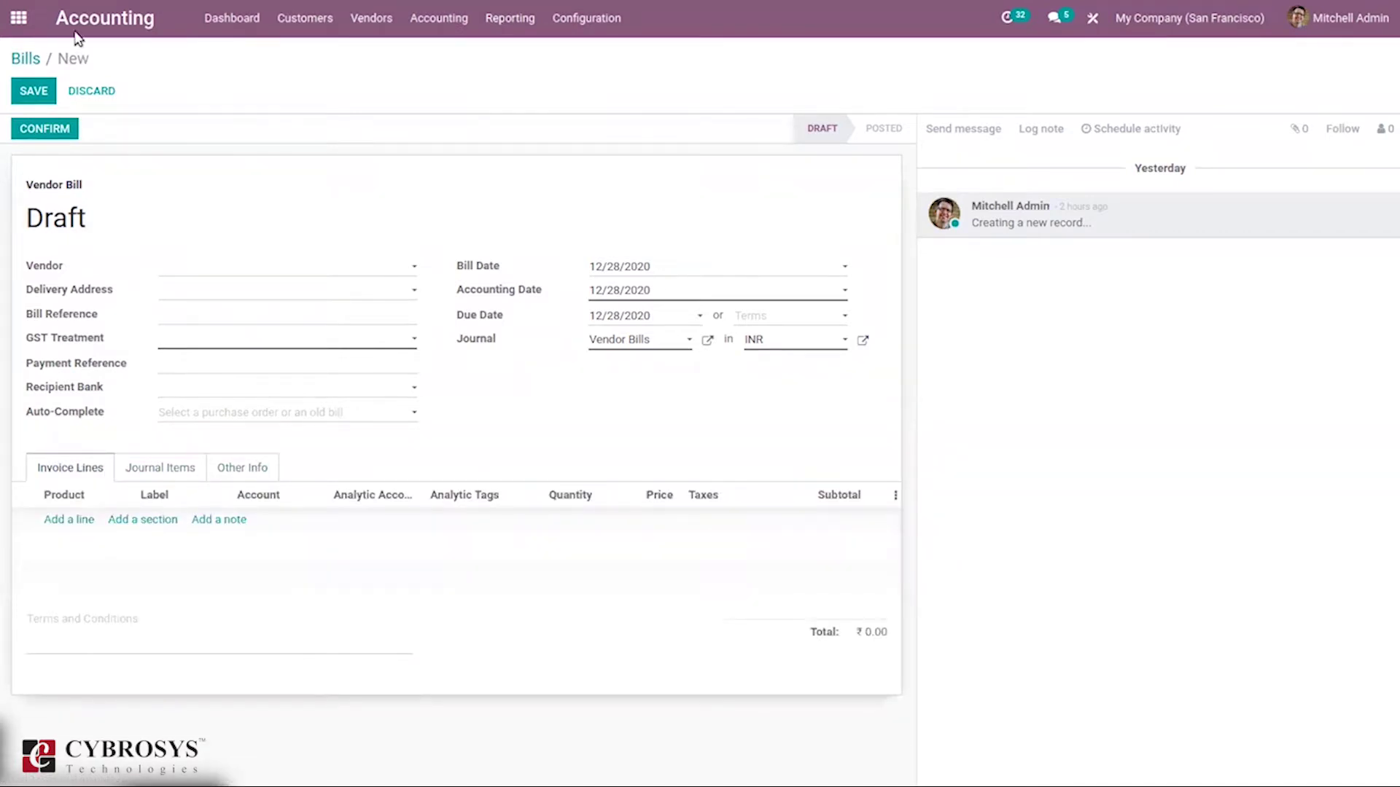
click(27, 59)
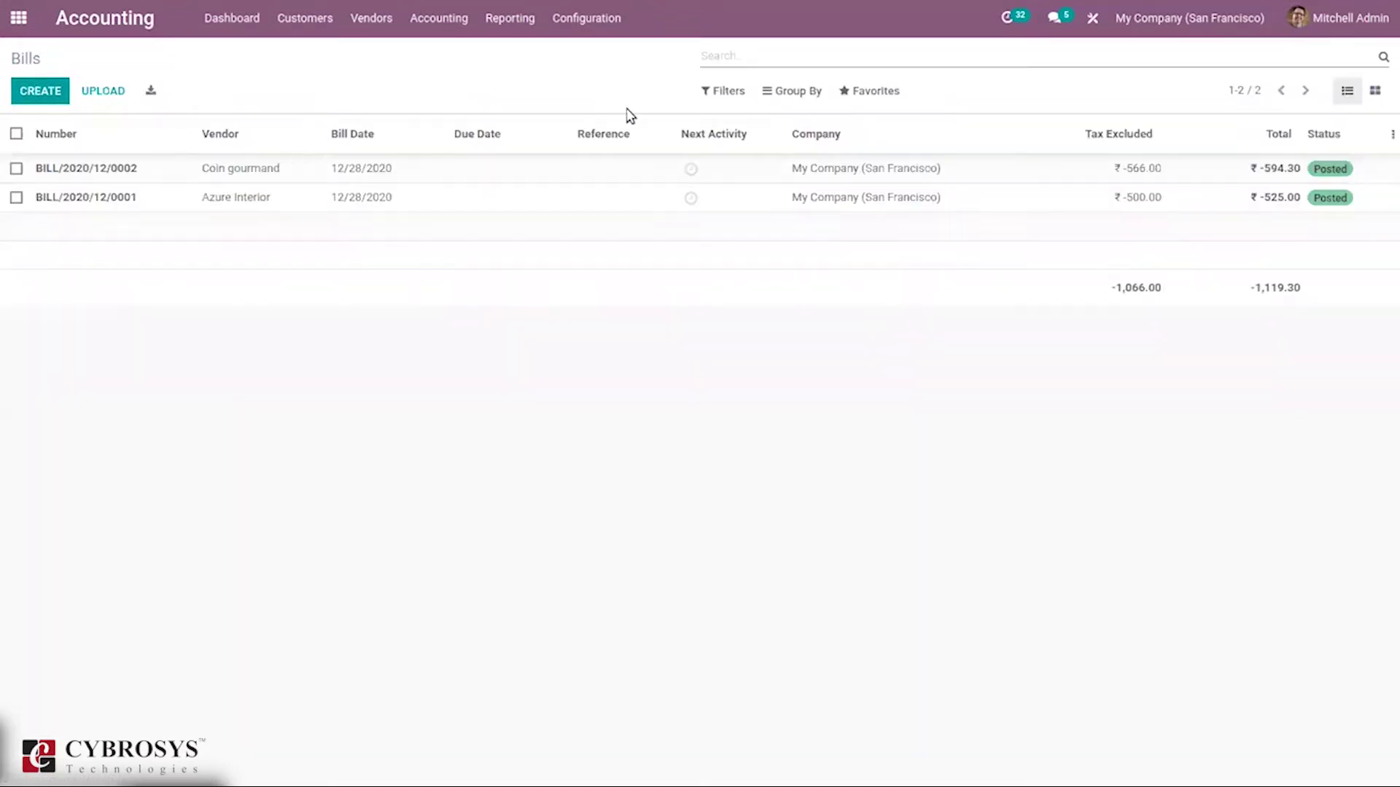
click(875, 90)
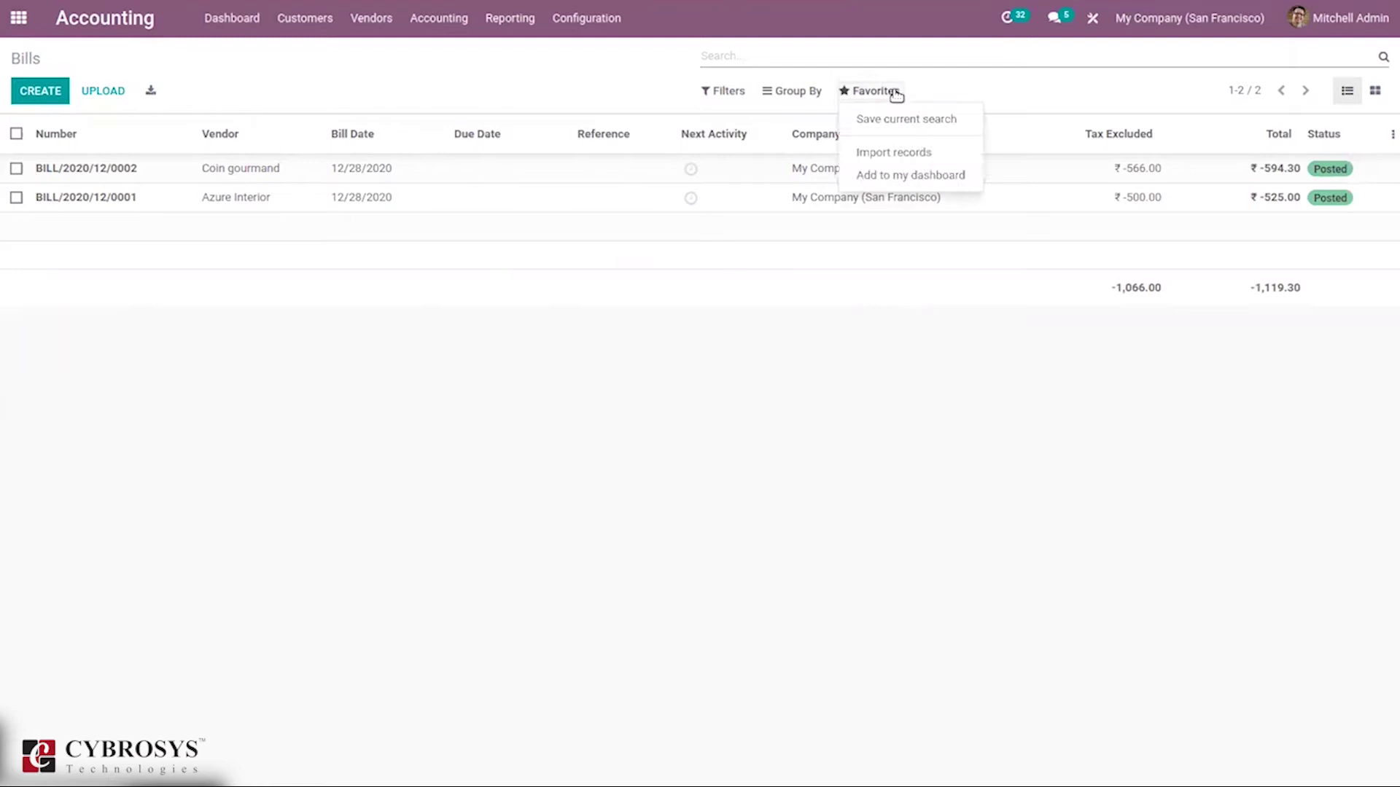
click(885, 159)
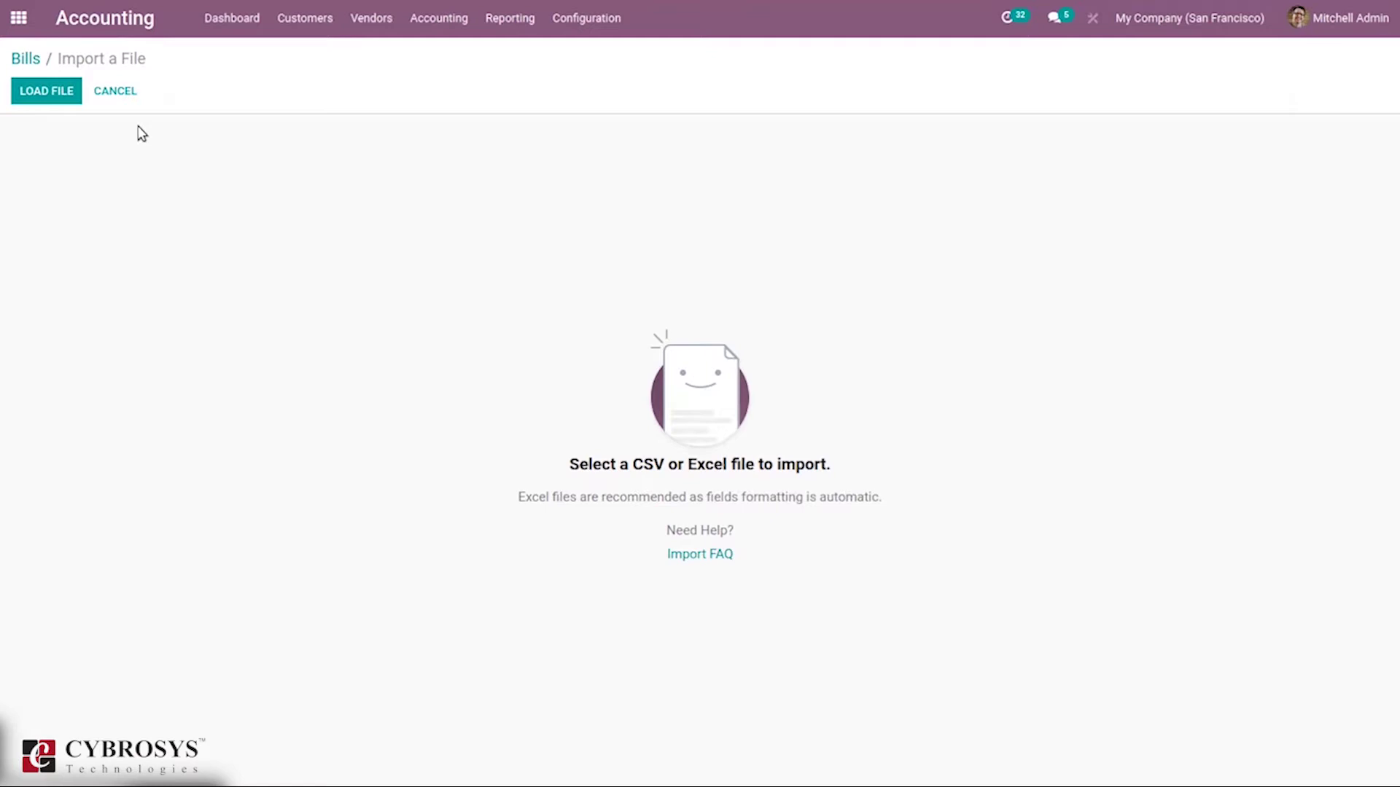
click(28, 58)
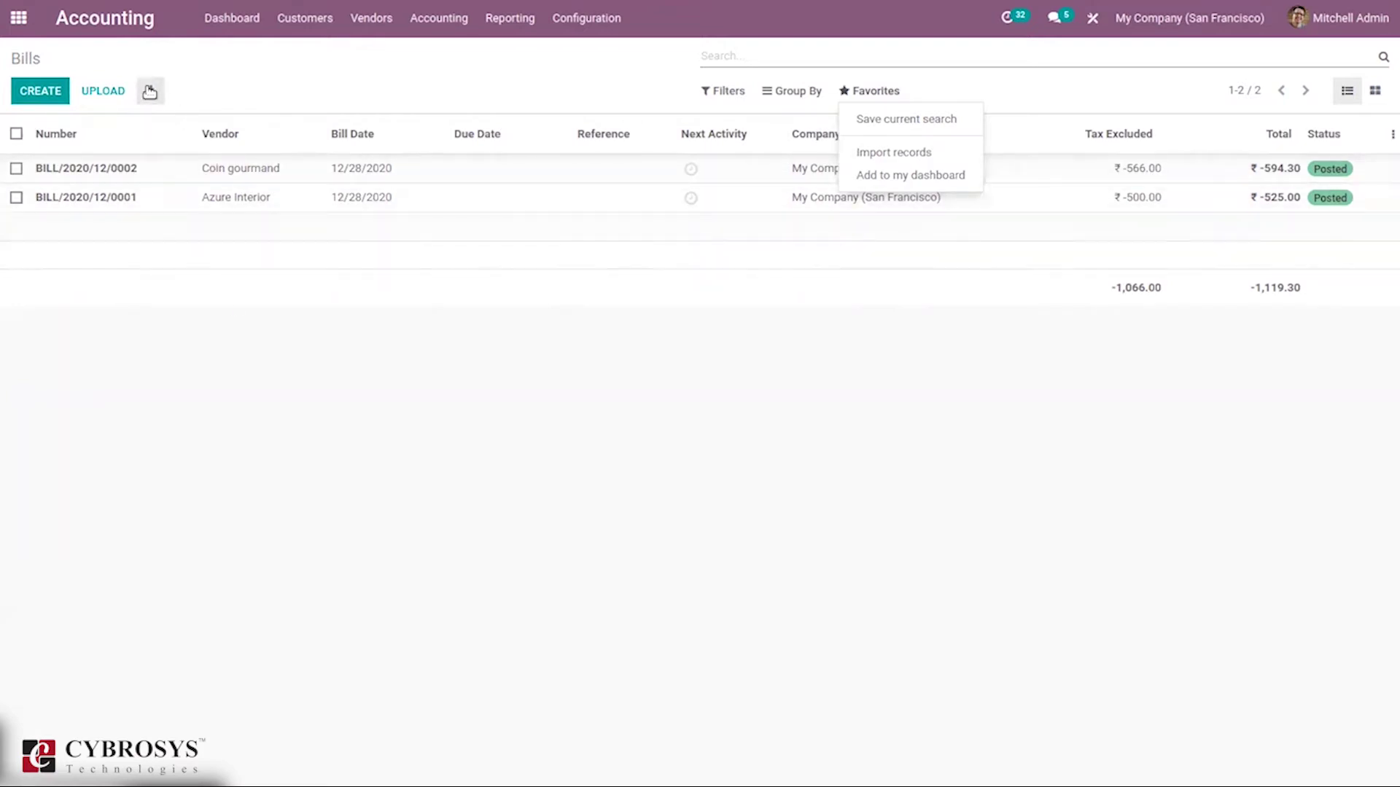
Download the bills list and open account.move.xlsx in LibreOffice Calc
click(149, 91)
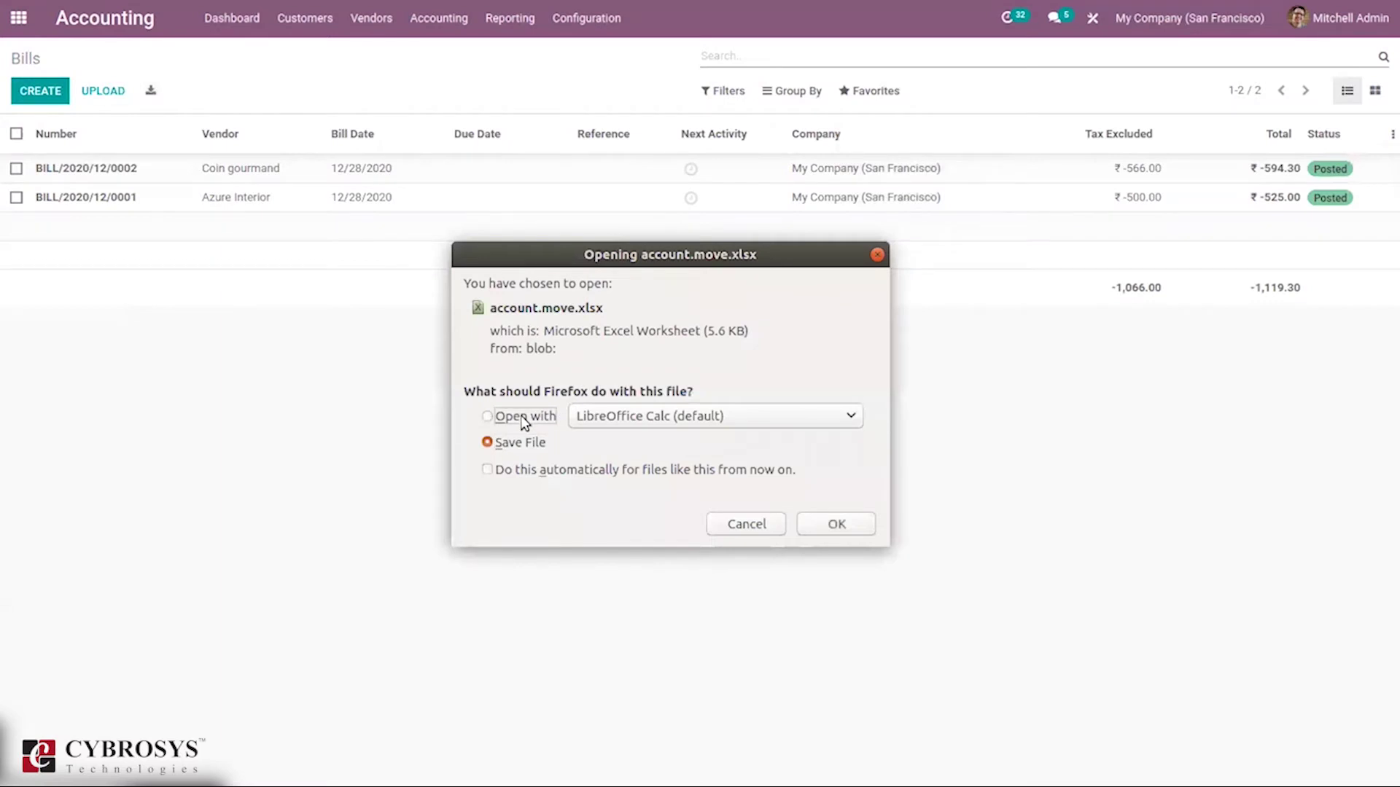
click(522, 420)
click(831, 525)
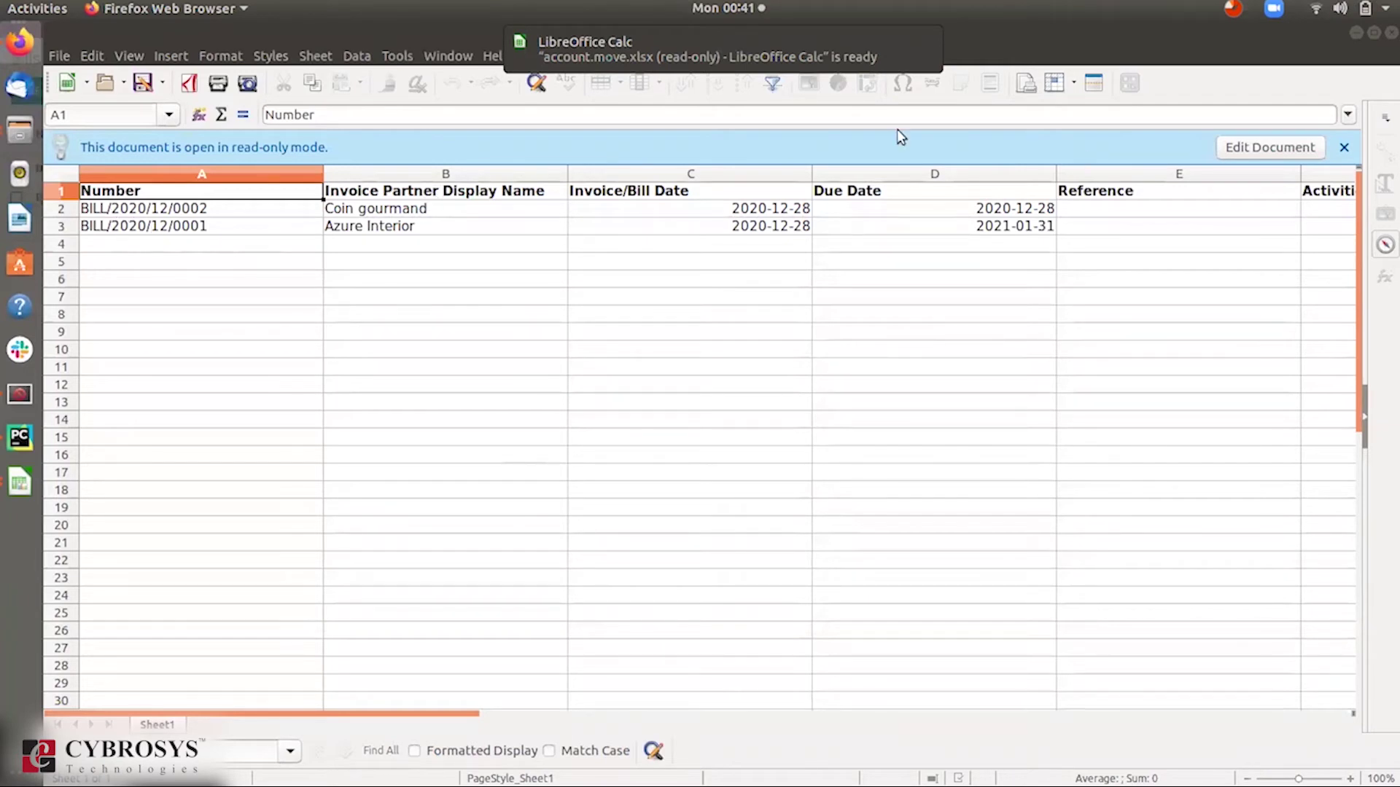
click(923, 45)
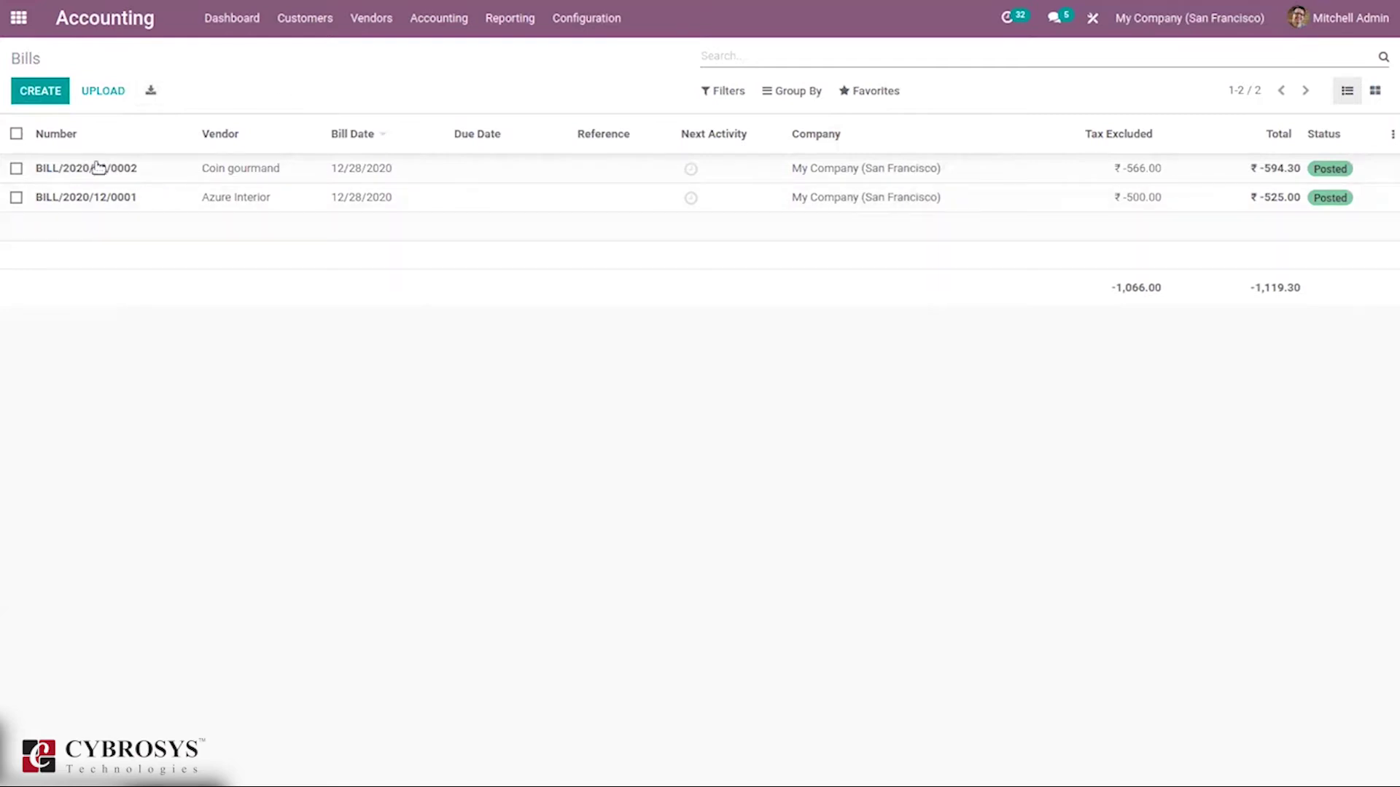
Select bill BILL/2020/12/0002 and choose Export from the Action menu
click(17, 171)
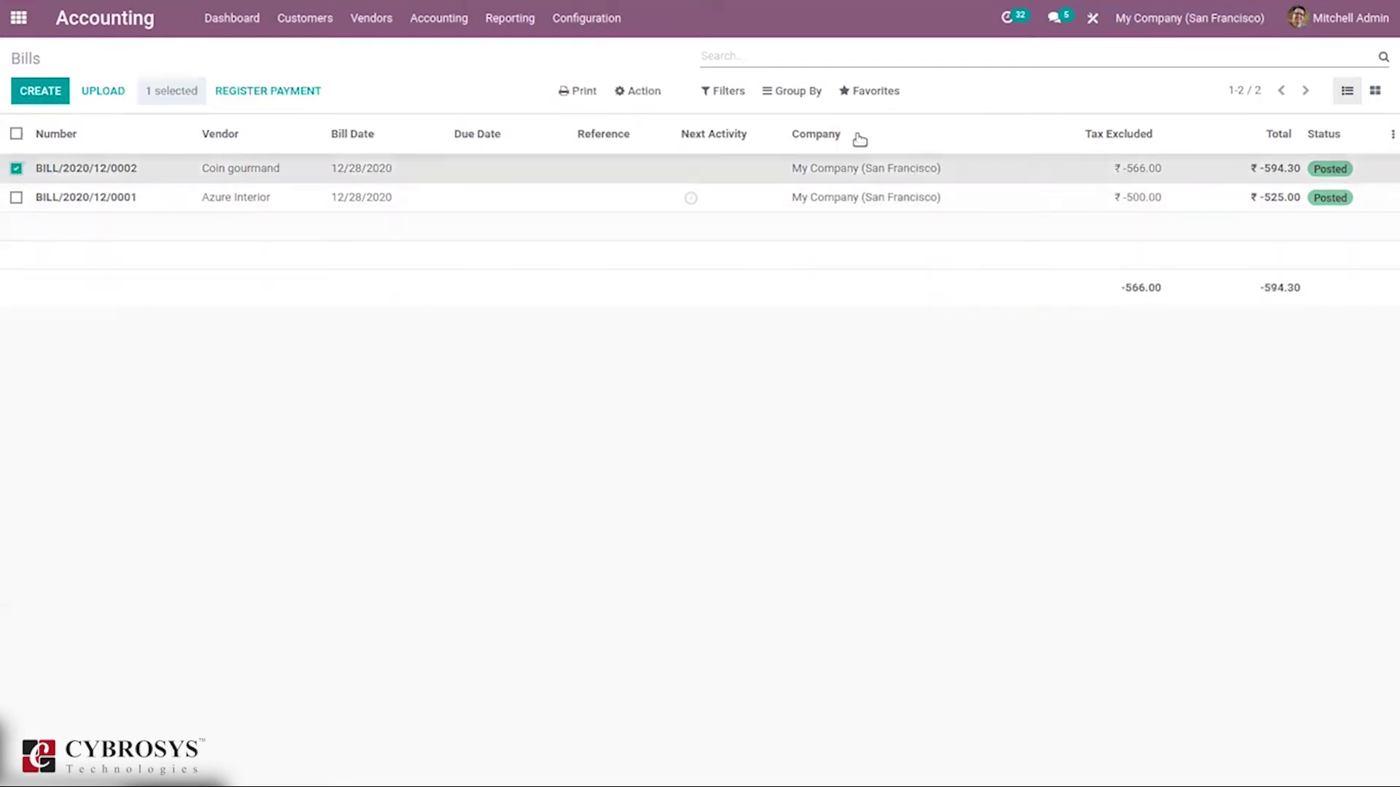
click(631, 91)
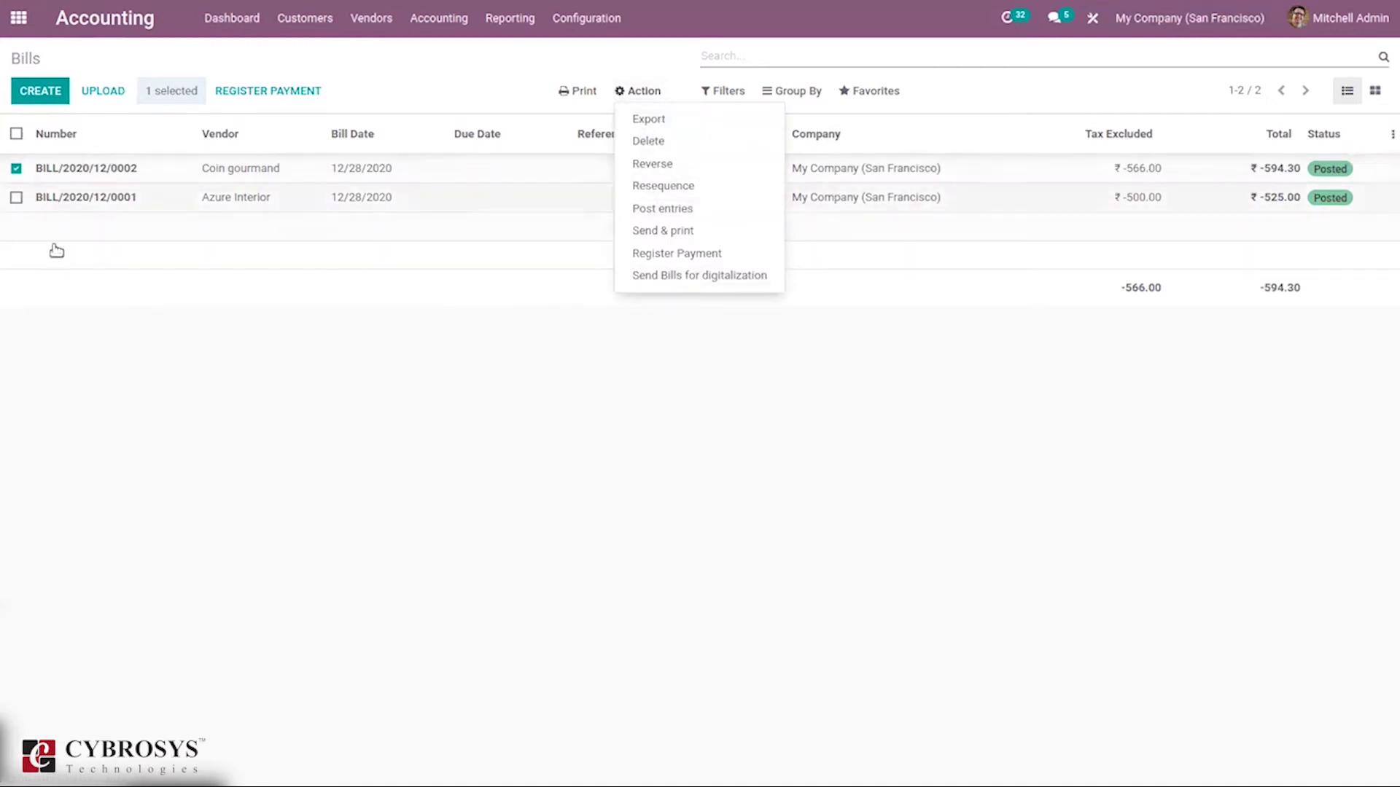
click(666, 123)
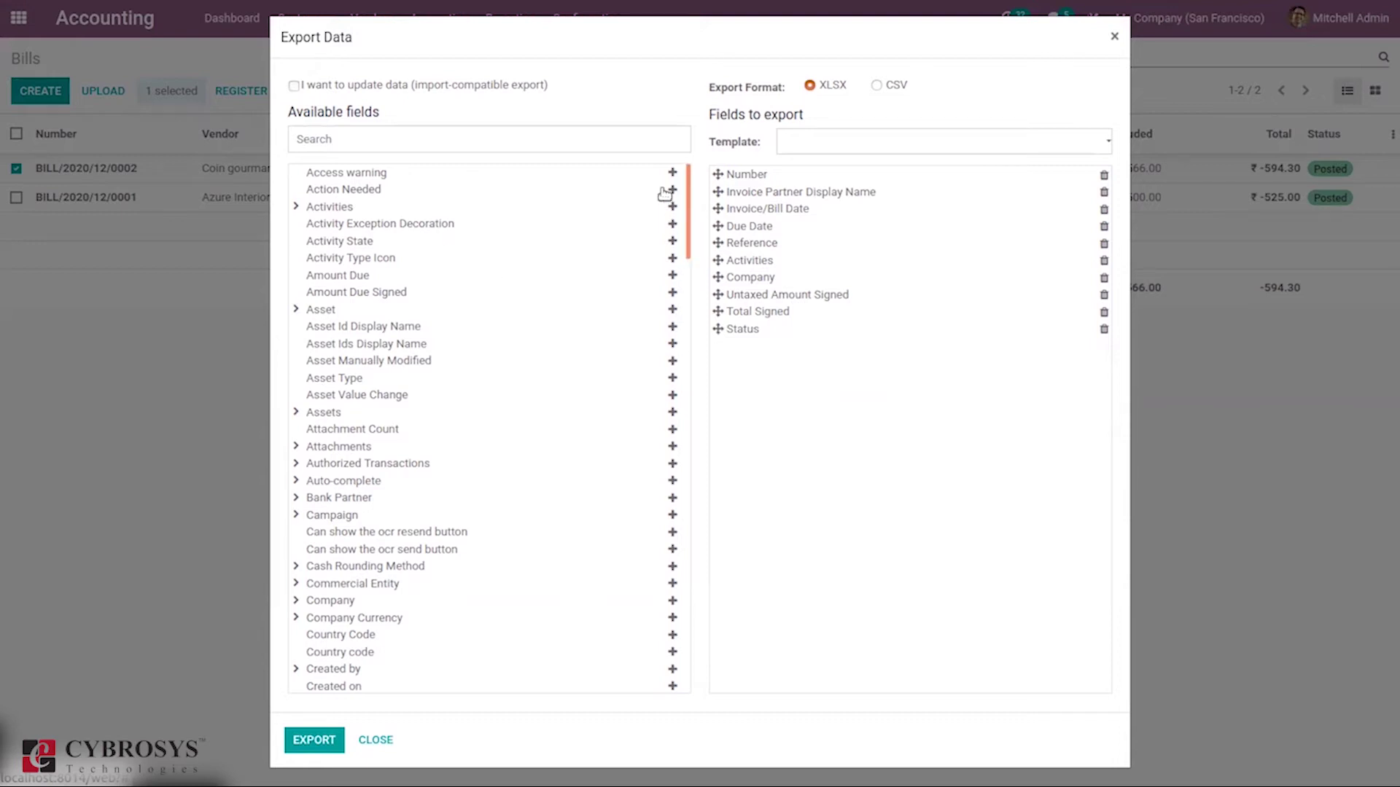
Add the Currency and Date fields to the export list
click(519, 135)
text(vj)
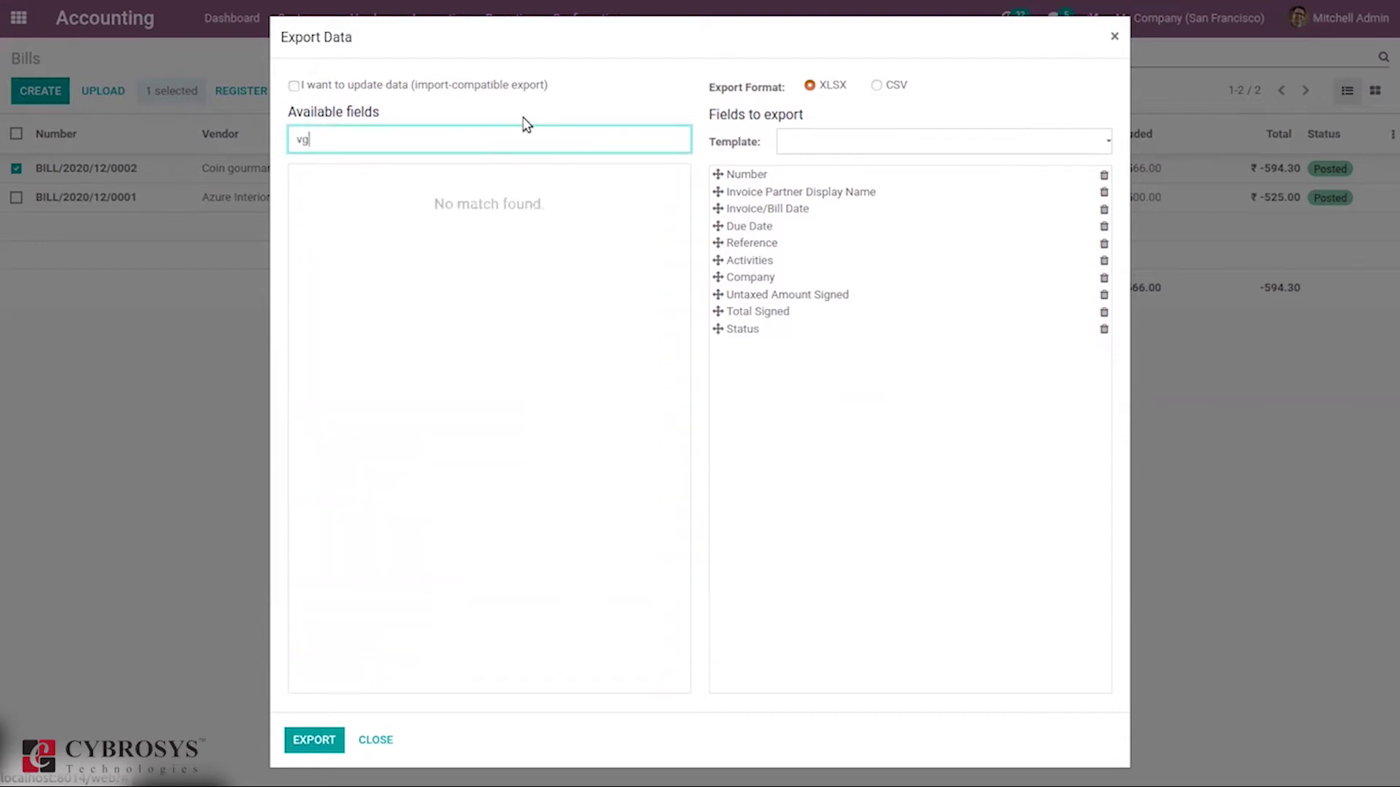
key(BackSpace)
key(BackSpace)
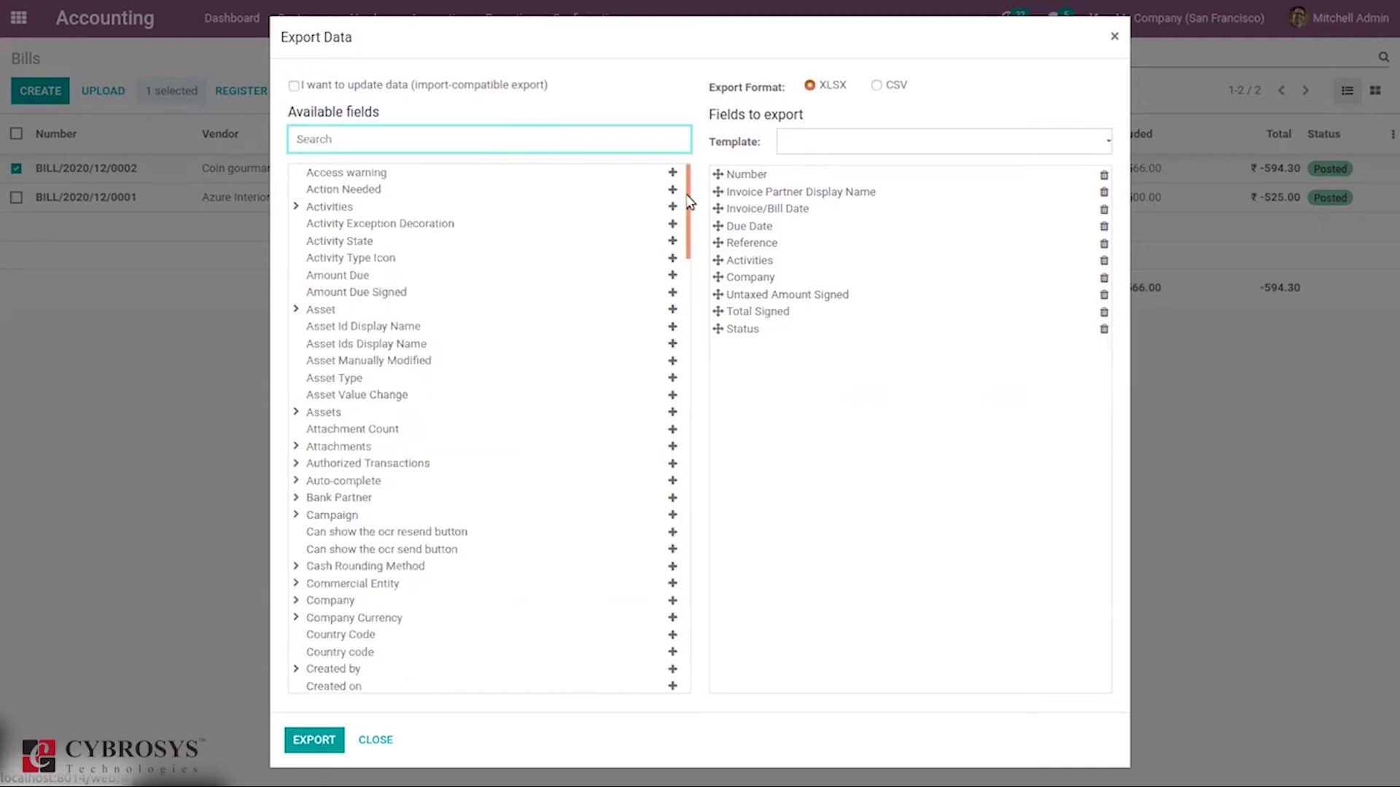
drag(687, 211, 687, 161)
scroll(698, 317, down, 1)
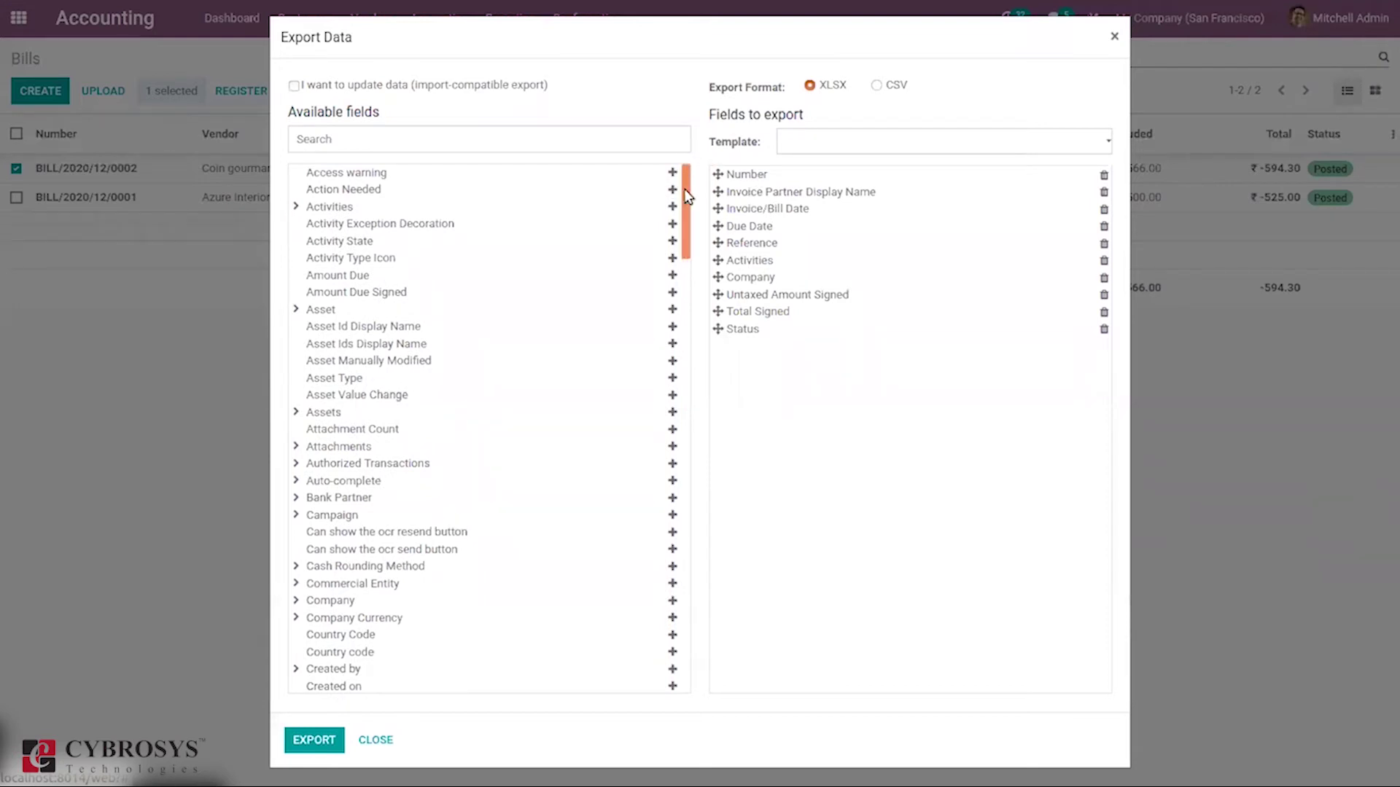
drag(685, 196, 689, 285)
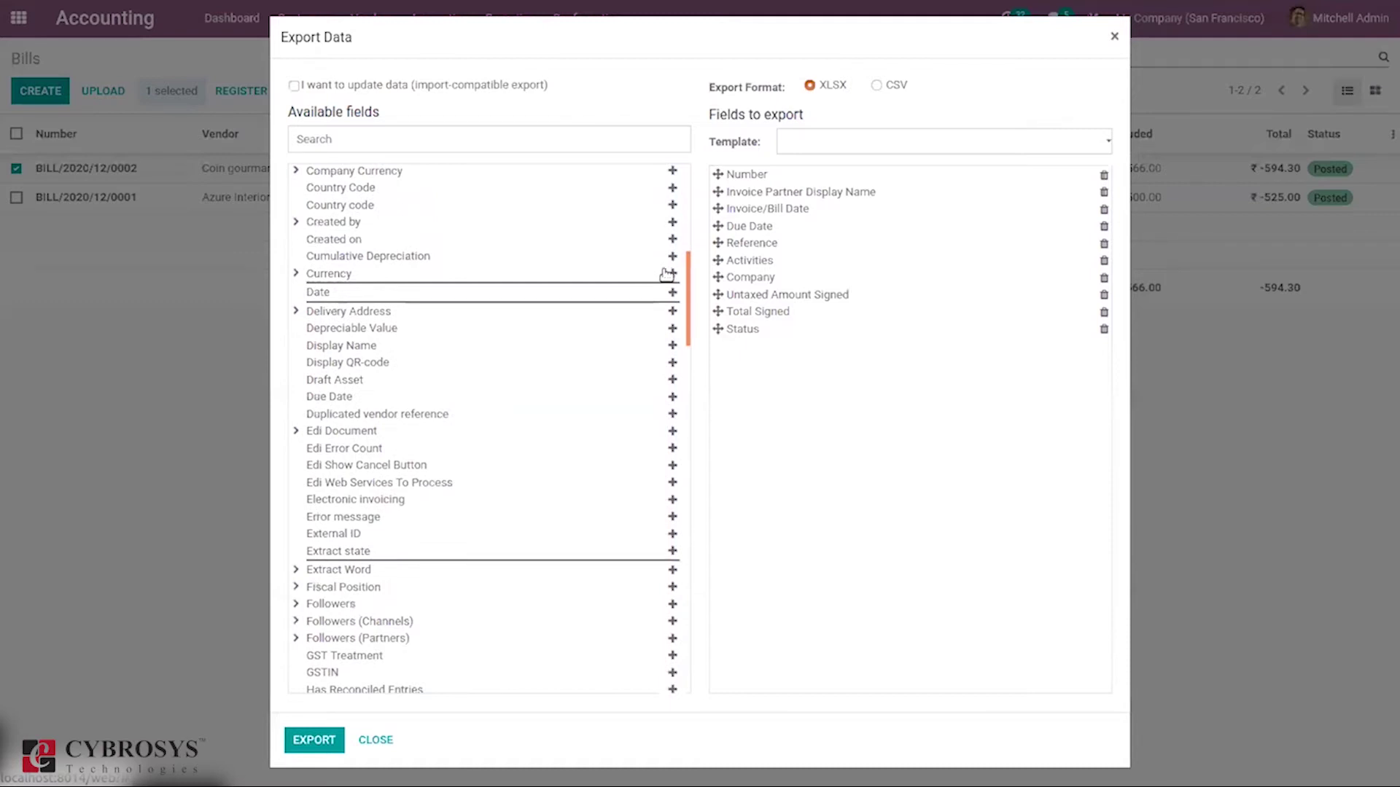
click(672, 274)
click(672, 292)
drag(689, 321, 690, 429)
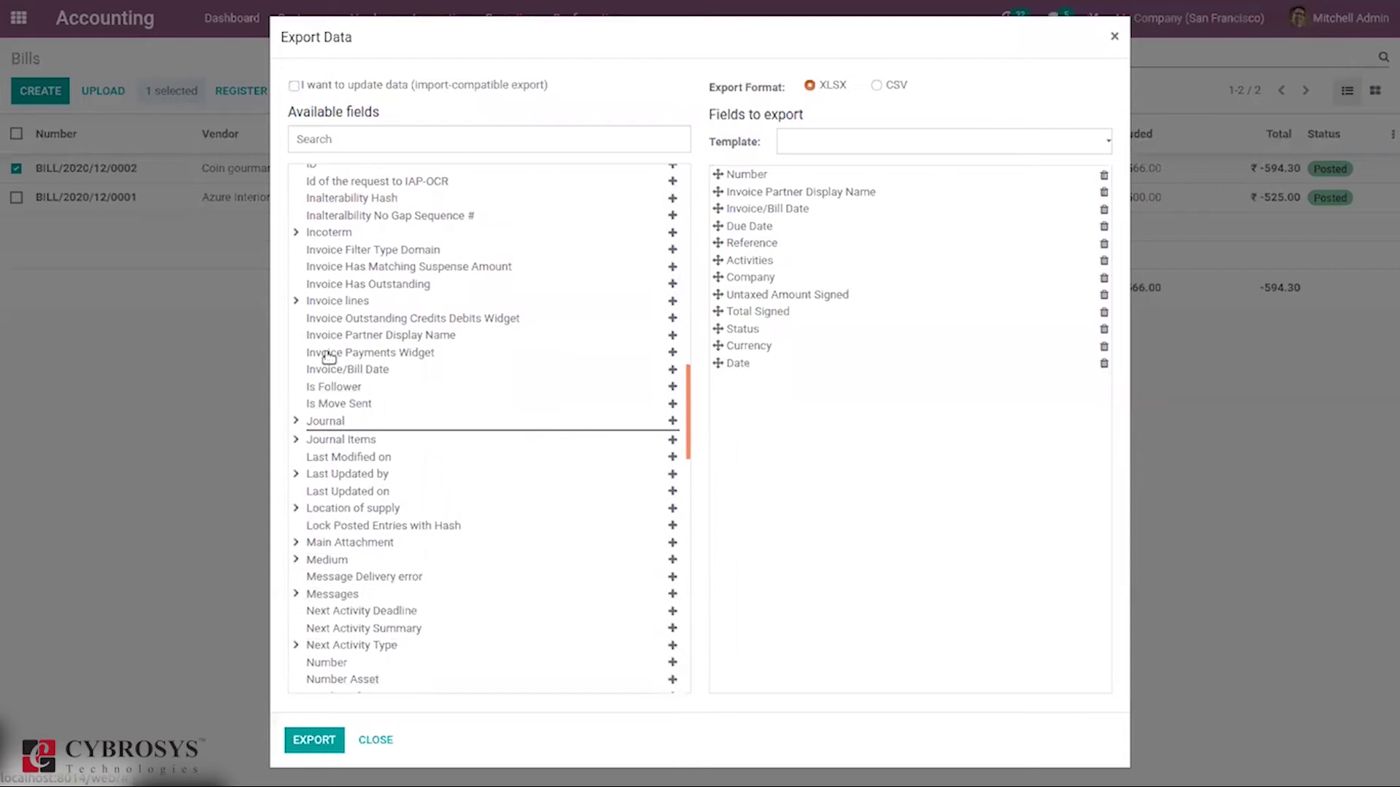
Add invoice-line Account, Currency, Due Date and Product fields, then export as XLSX
click(297, 301)
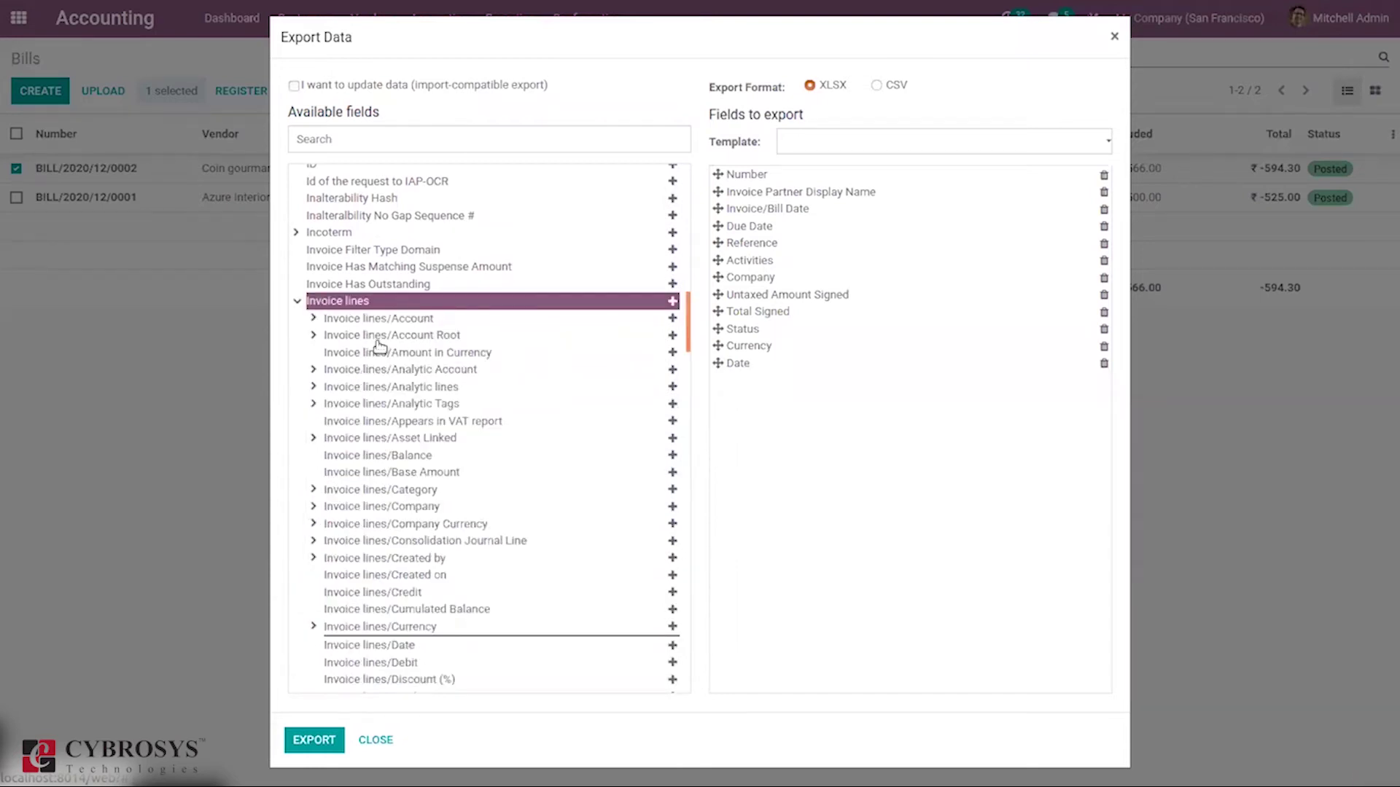
click(669, 322)
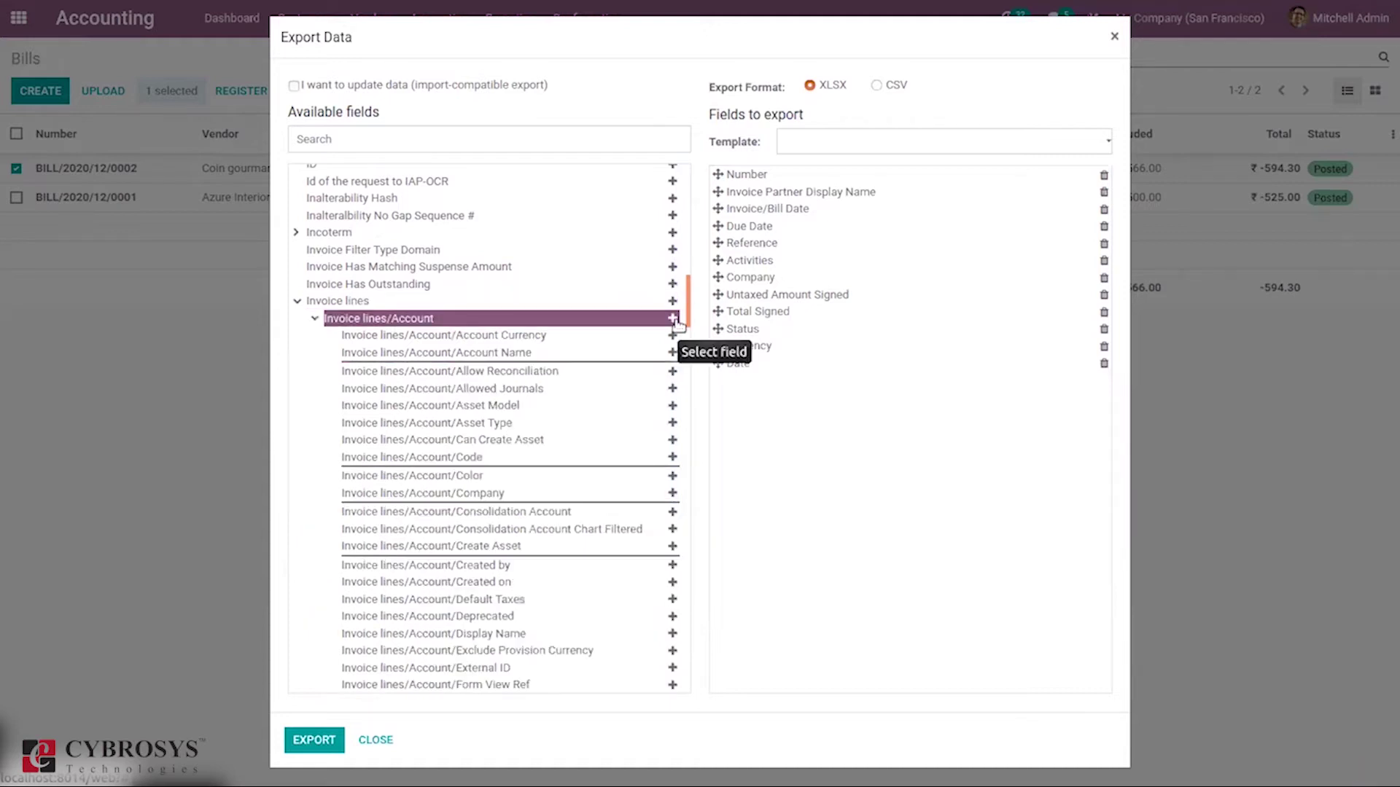
click(673, 319)
click(315, 321)
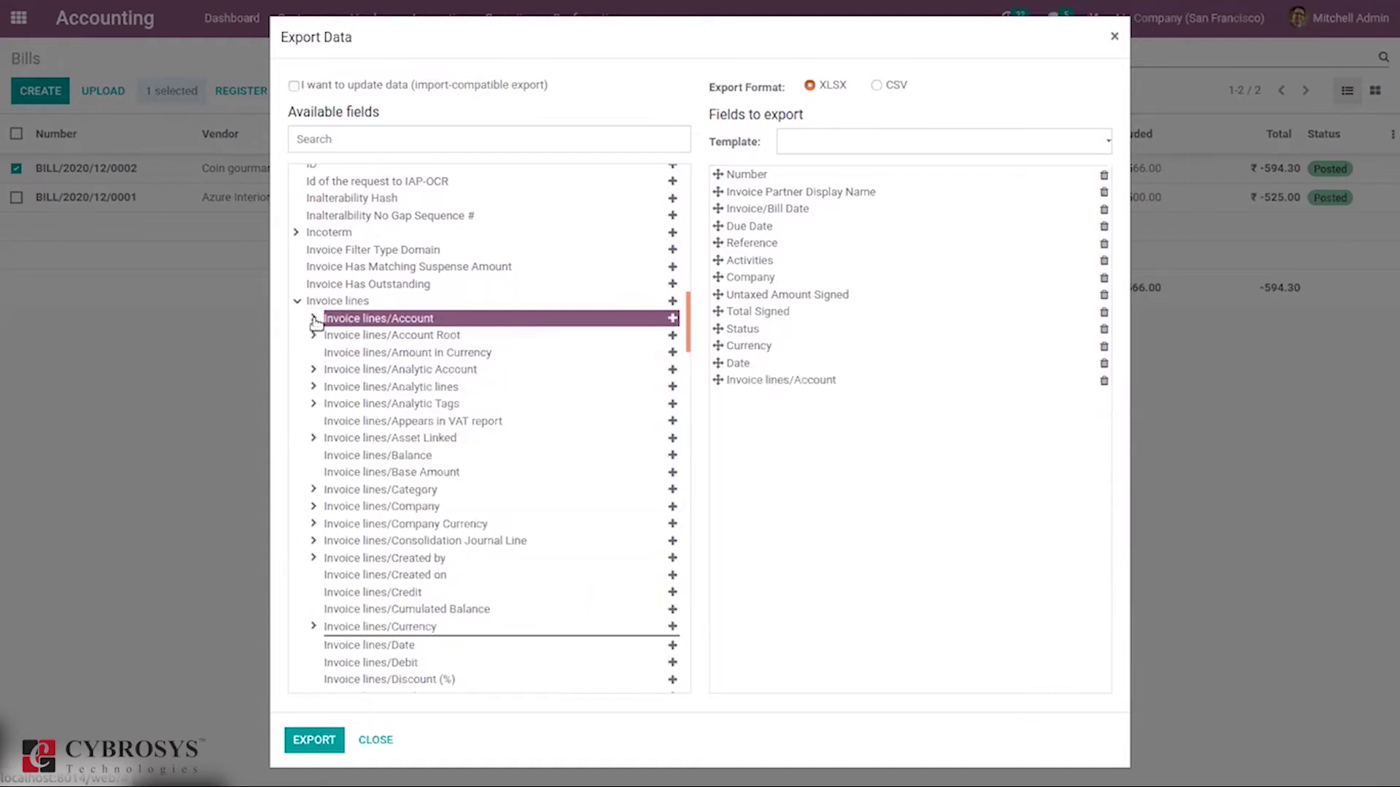
drag(689, 336, 690, 370)
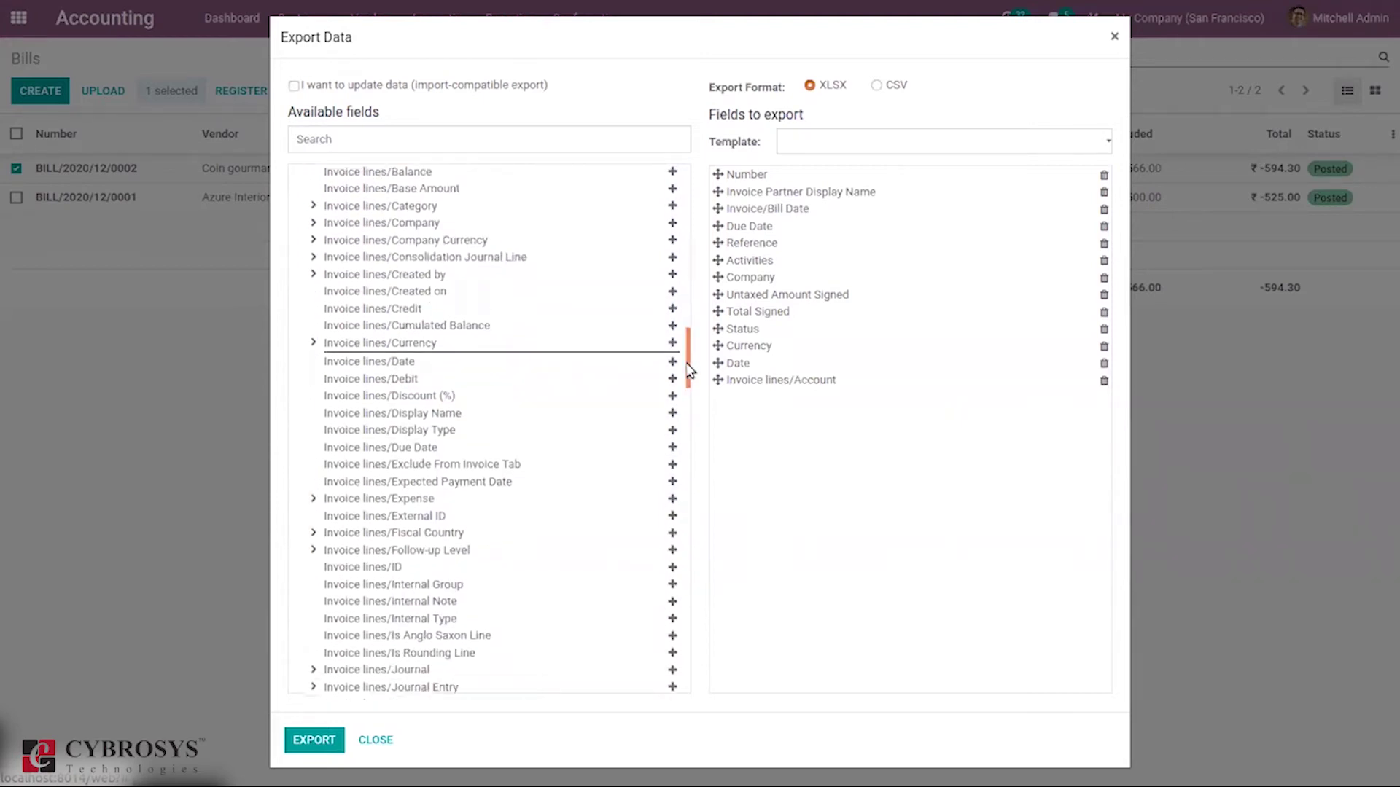
click(672, 343)
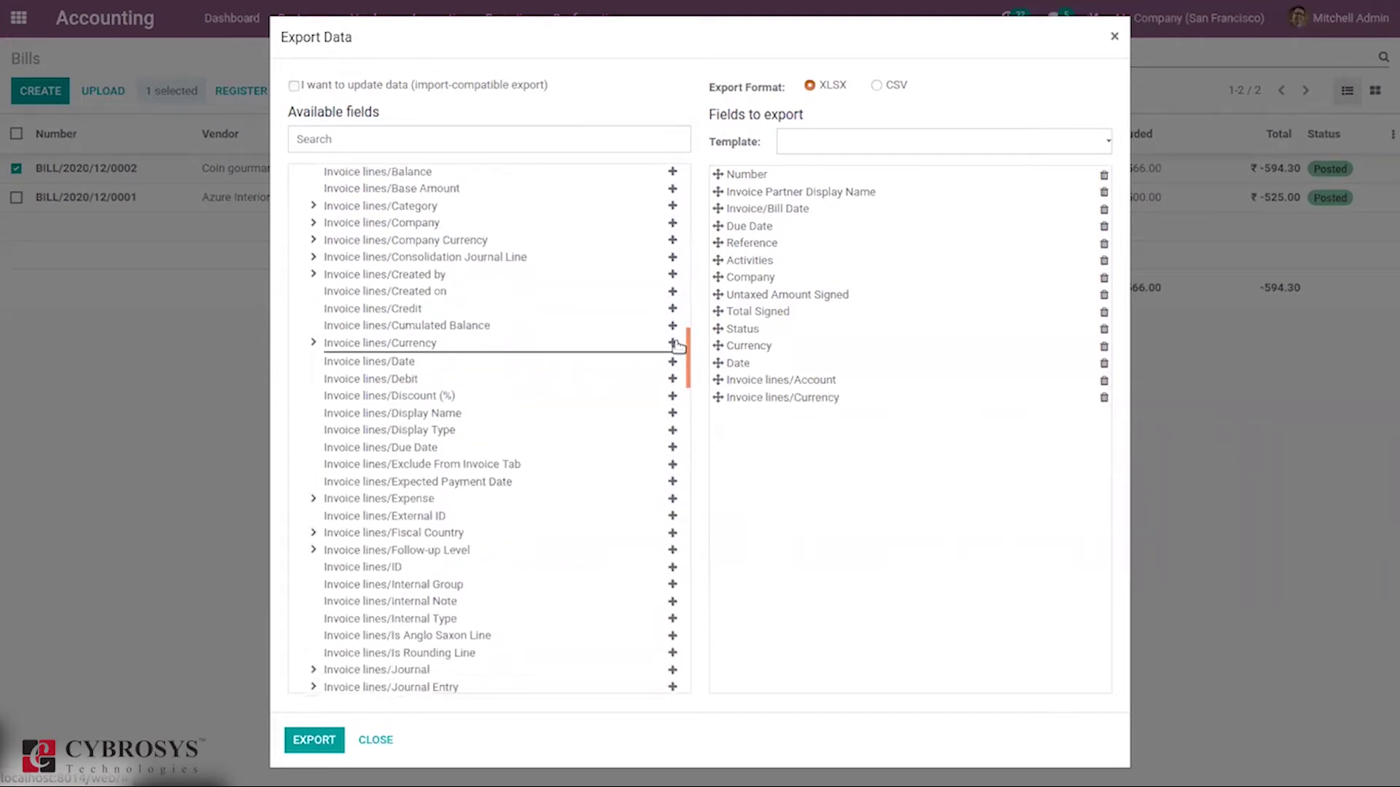
drag(684, 348, 691, 380)
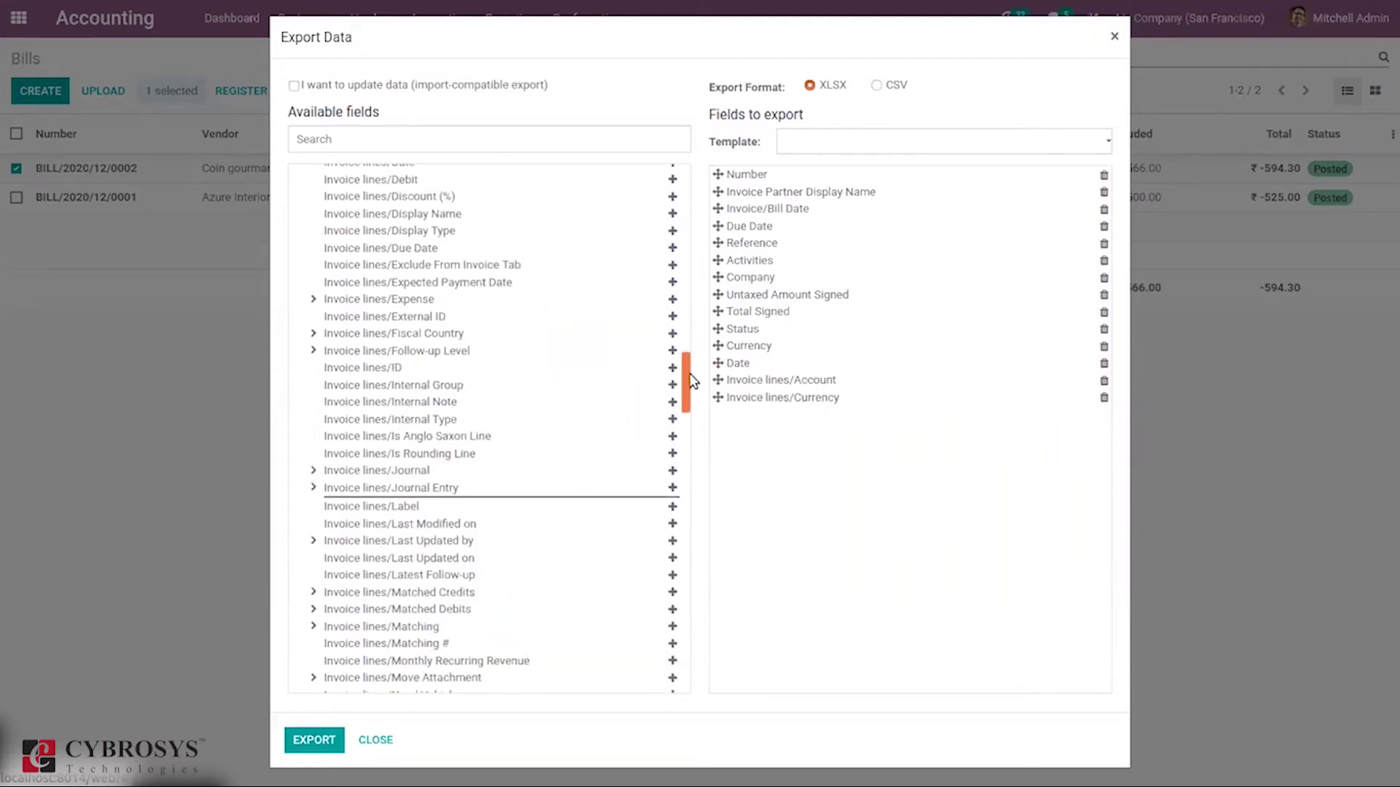
click(672, 249)
drag(686, 379, 686, 431)
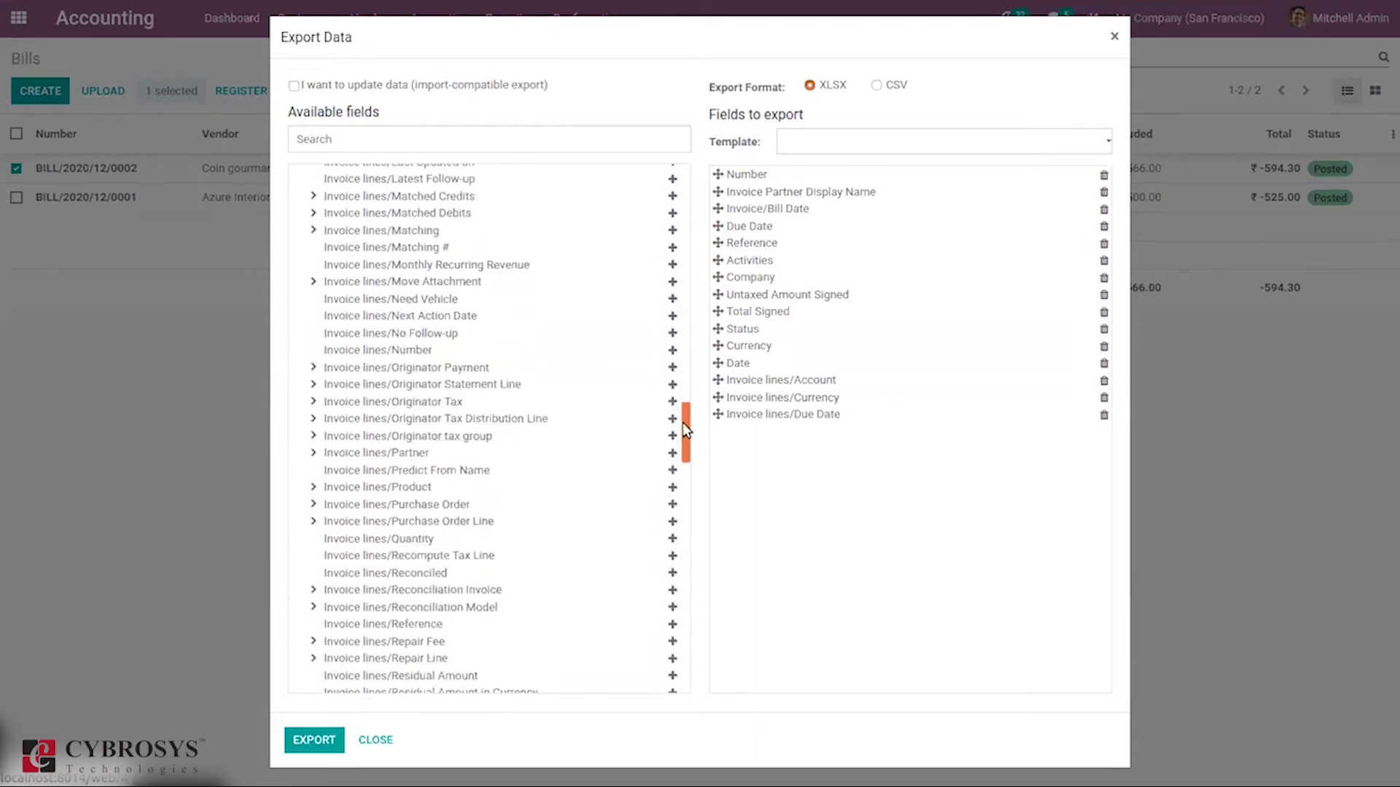
click(672, 489)
drag(686, 434, 684, 689)
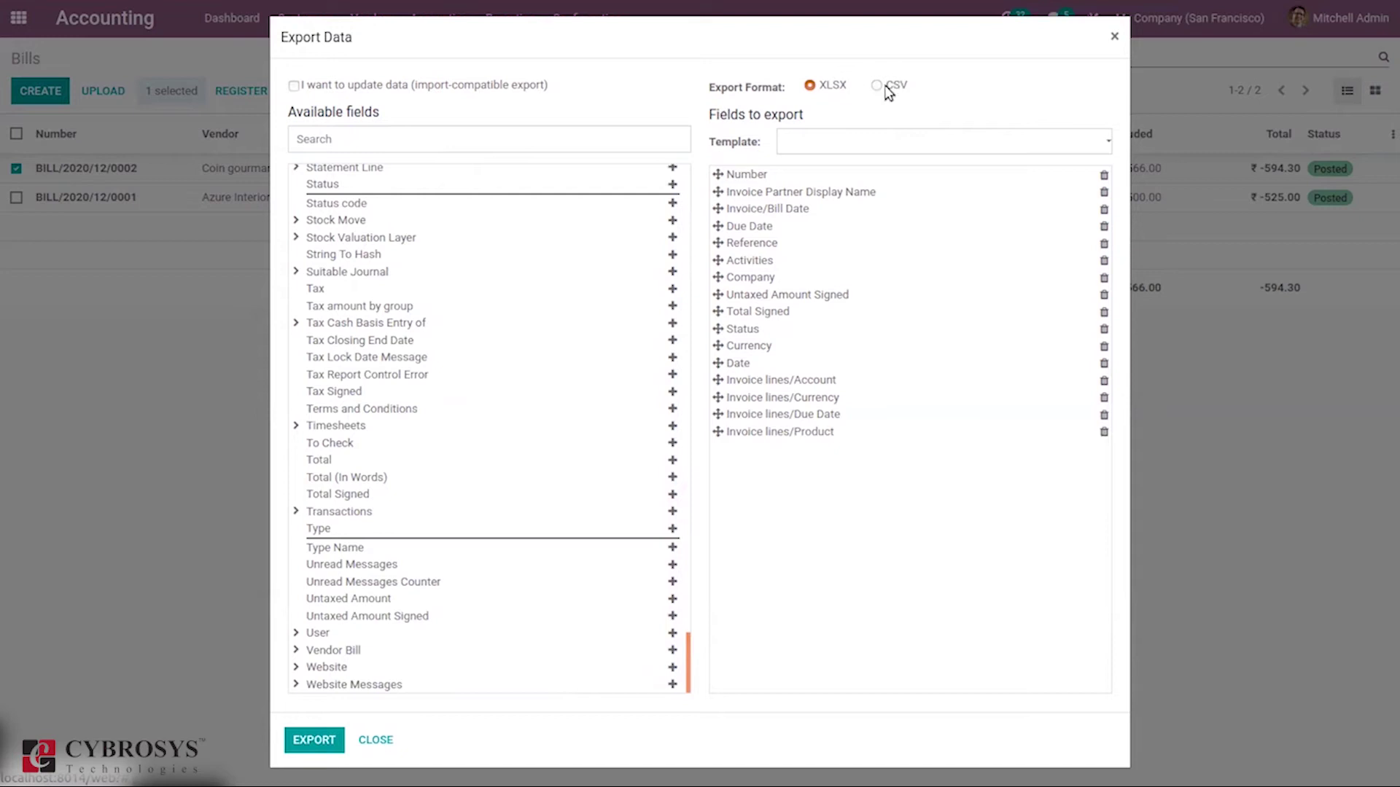
click(314, 740)
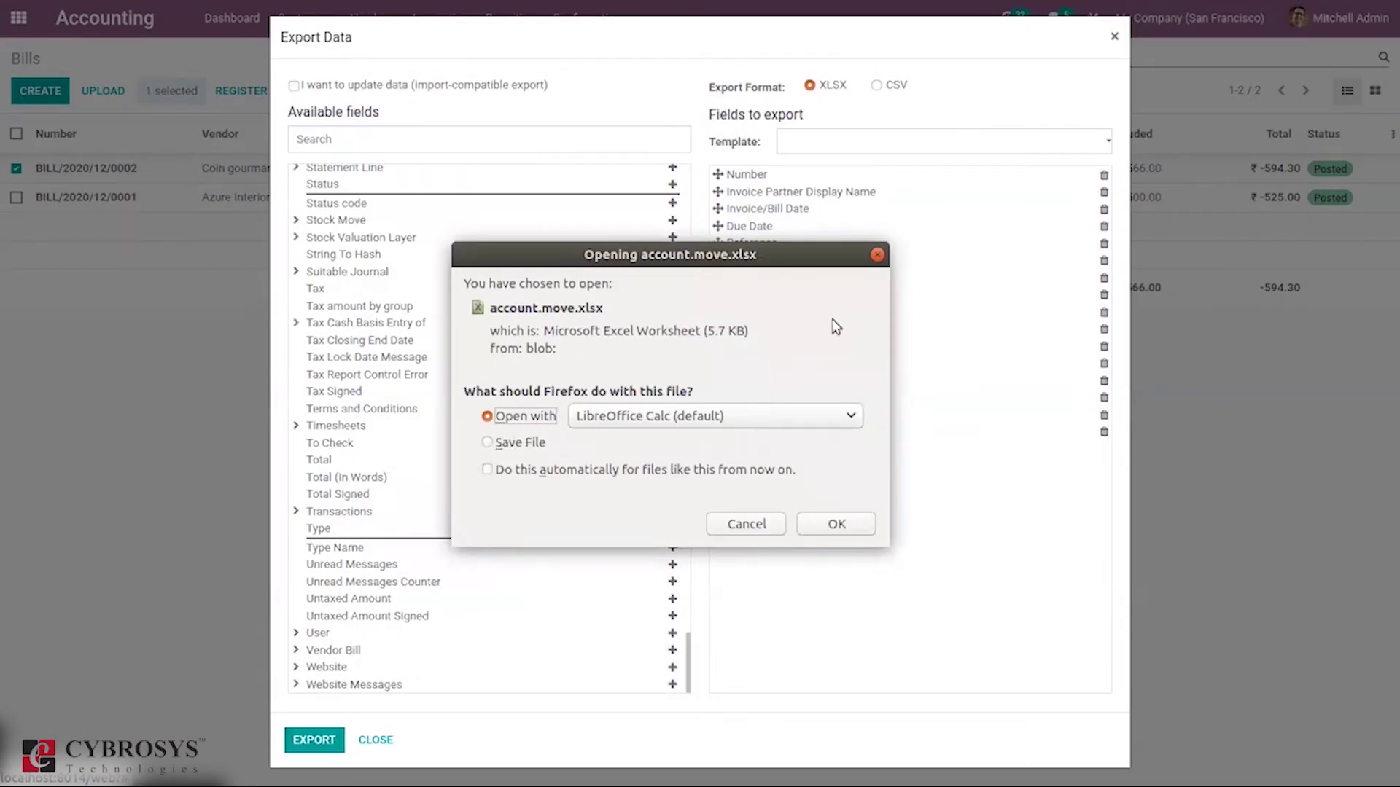
Dismiss the download prompt, close the Export Data dialog and exit Firefox fullscreen
click(876, 250)
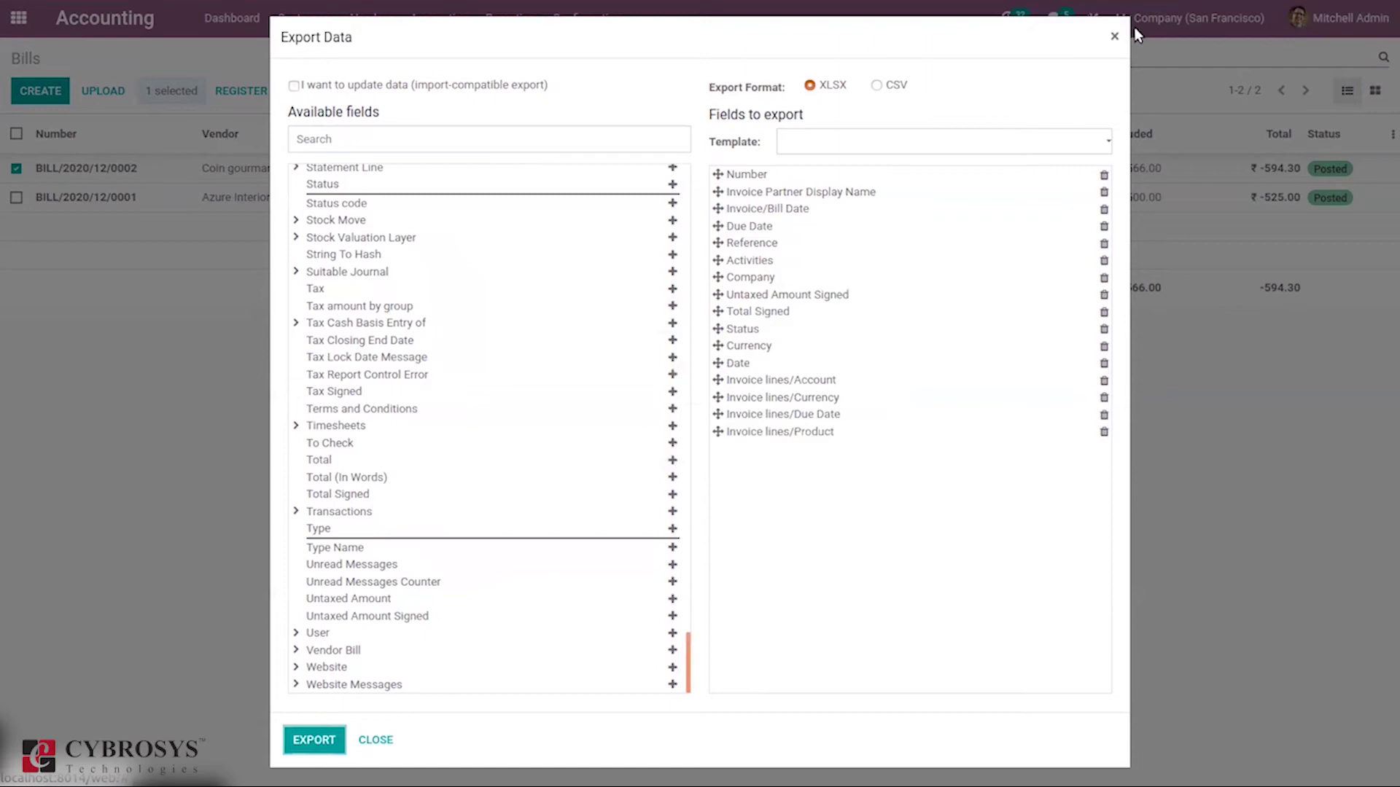
click(1112, 35)
mouse_move(1167, 2)
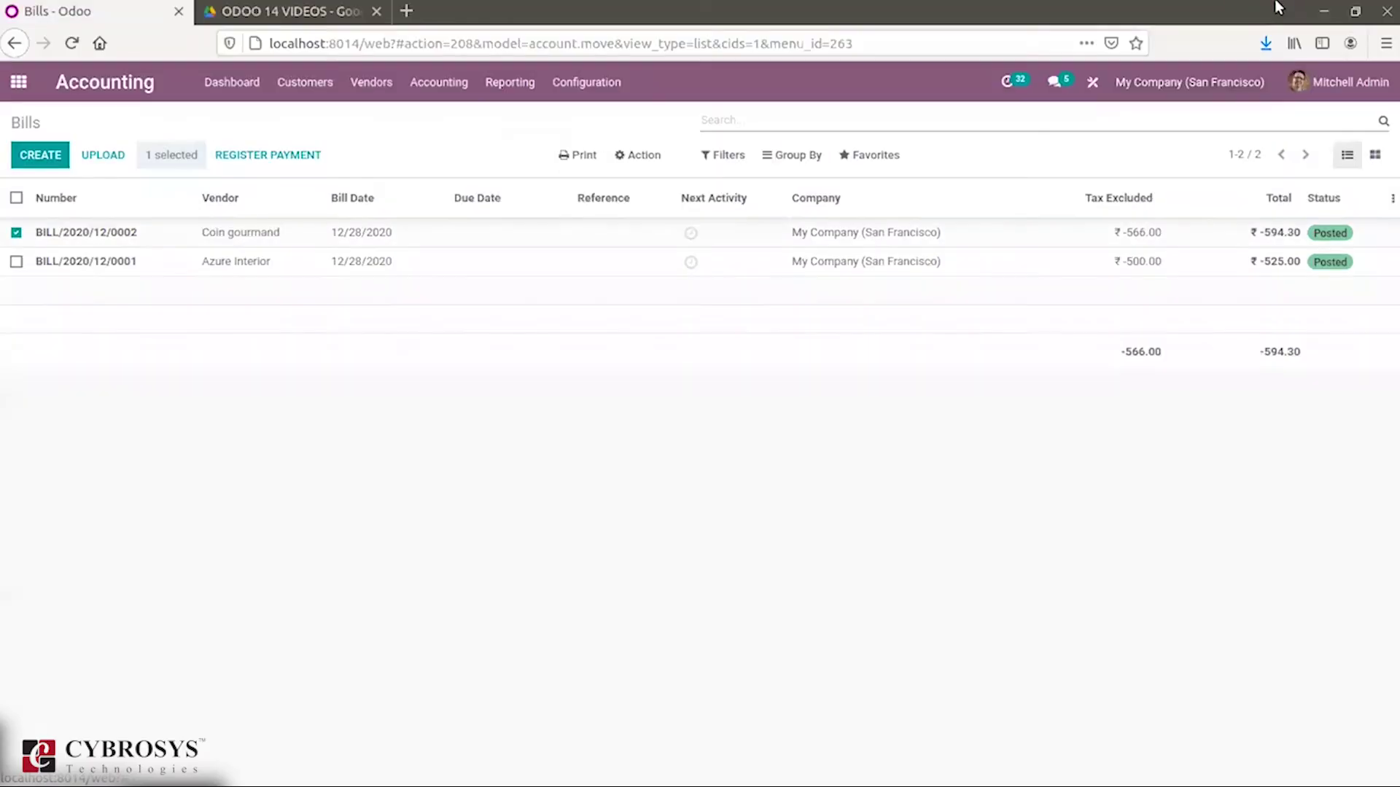
click(1386, 43)
click(1380, 220)
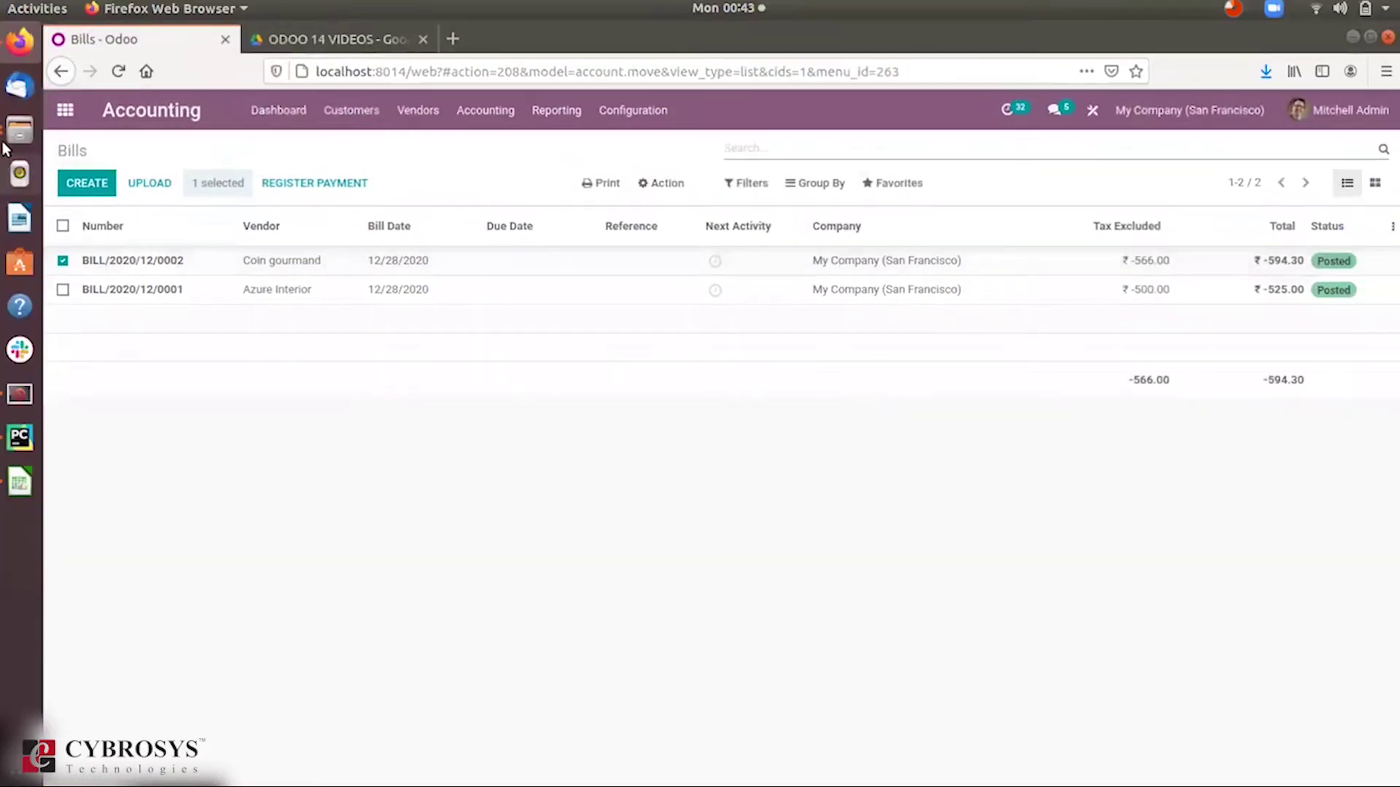
Open account.move(2).xlsx from the Downloads folder in the file manager
click(20, 131)
click(175, 116)
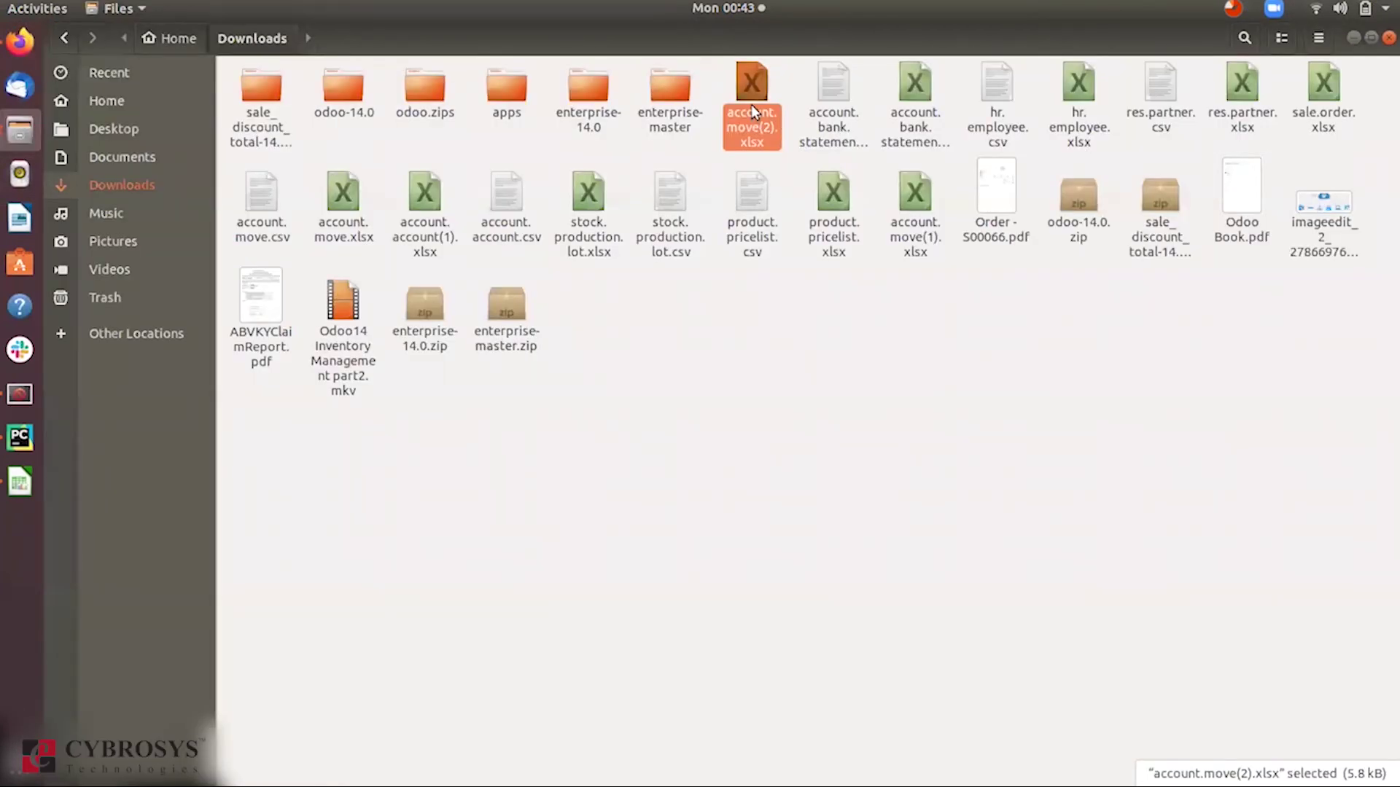
double_click(751, 107)
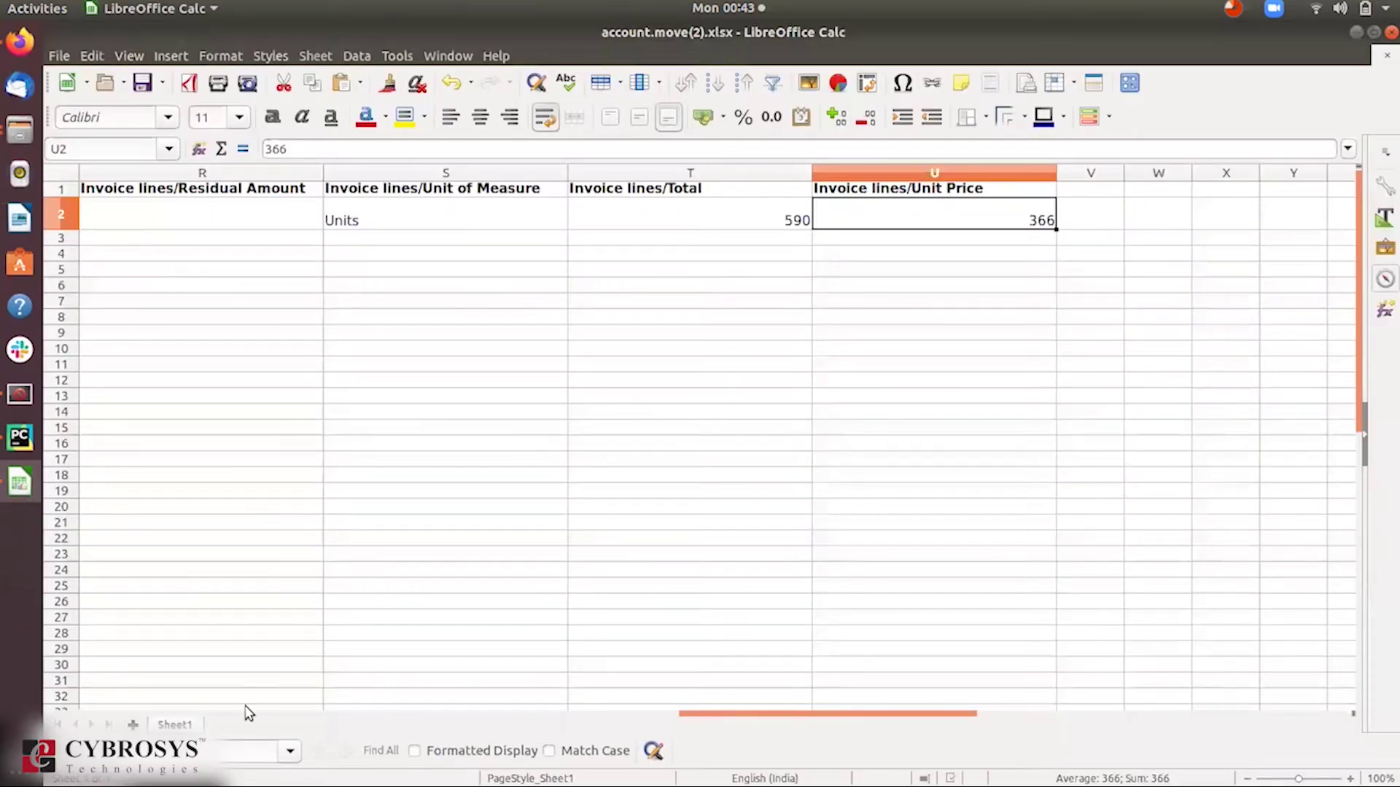
click(415, 723)
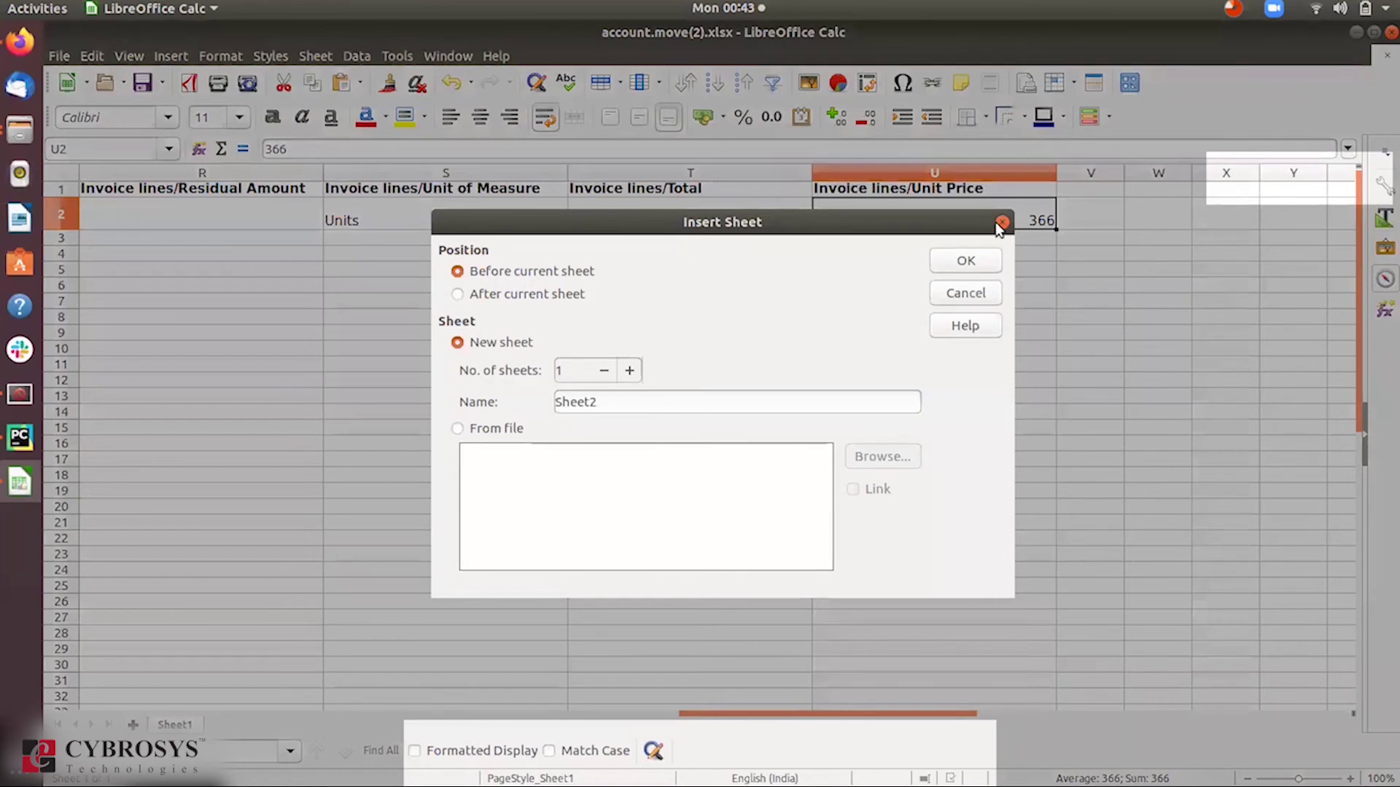
click(1001, 223)
drag(756, 720, 125, 681)
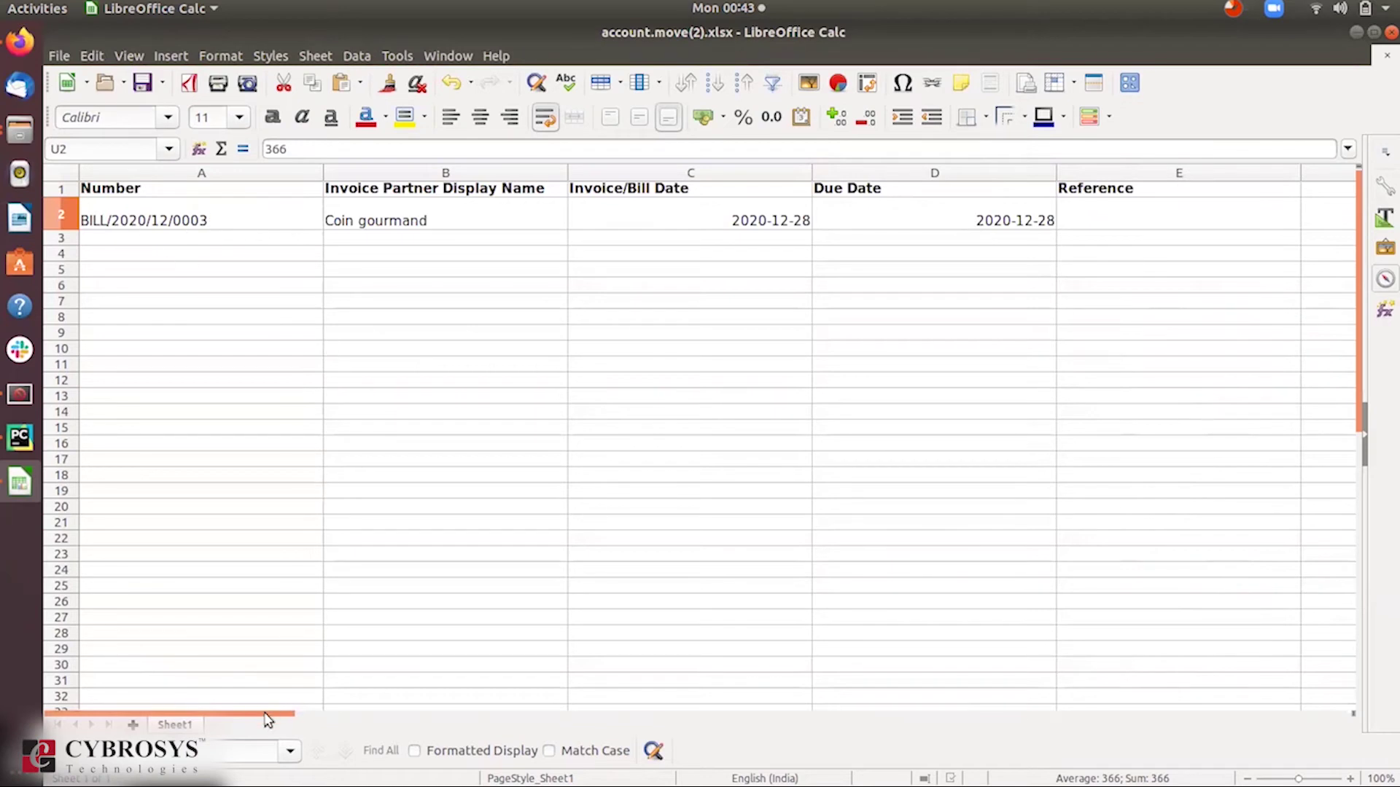
drag(268, 718, 768, 661)
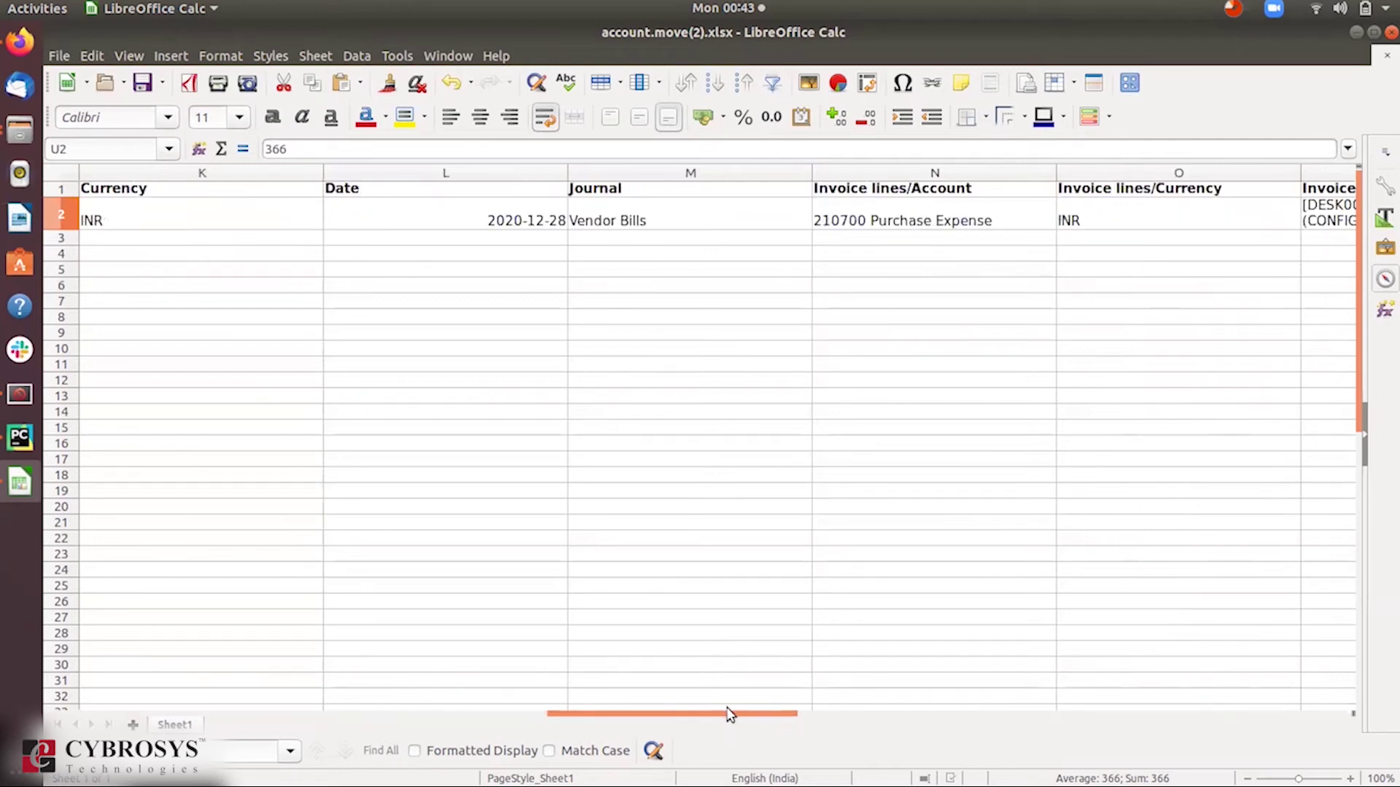
drag(727, 715, 1009, 710)
Edit cell Q2 so the Customizable Desk quantity reads 2, then commit it
click(525, 224)
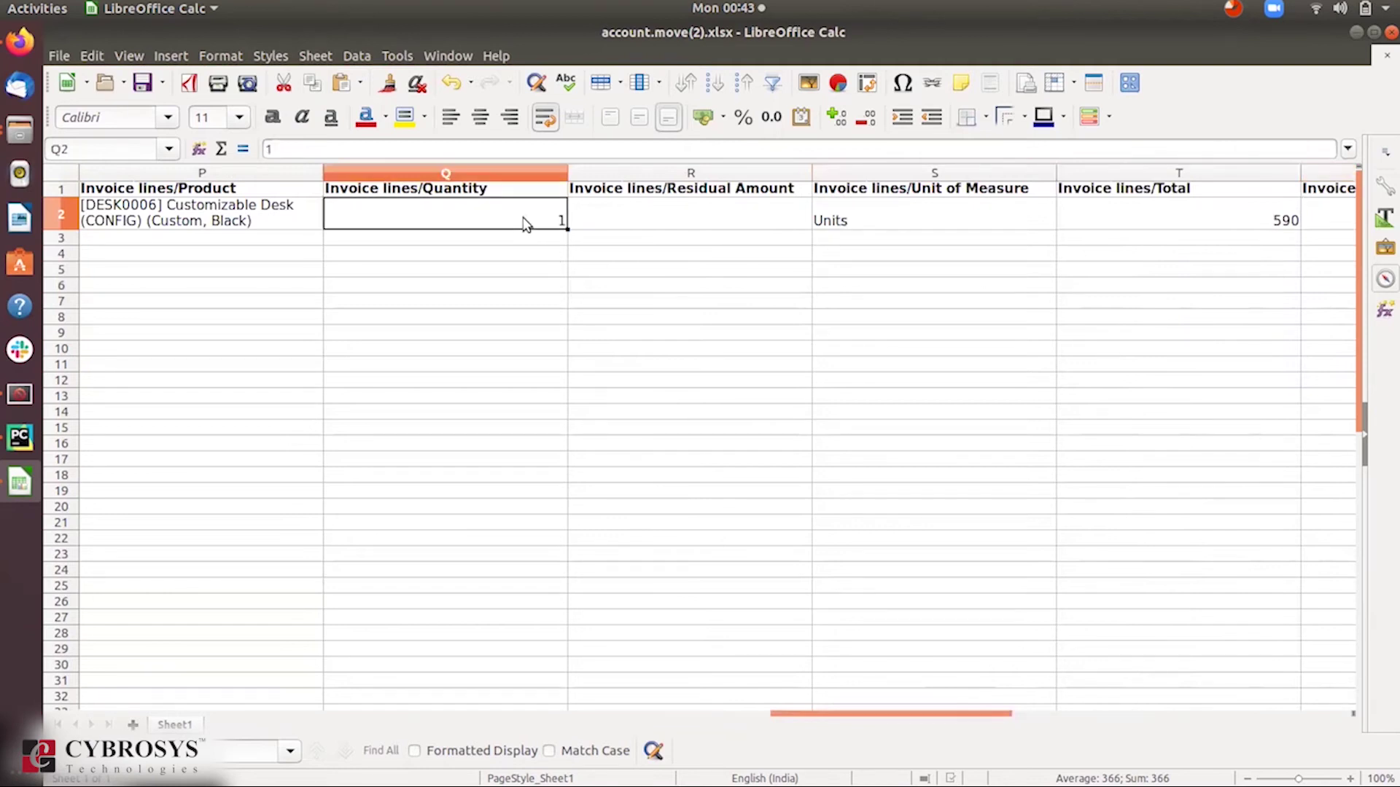
double_click(524, 224)
text(1)
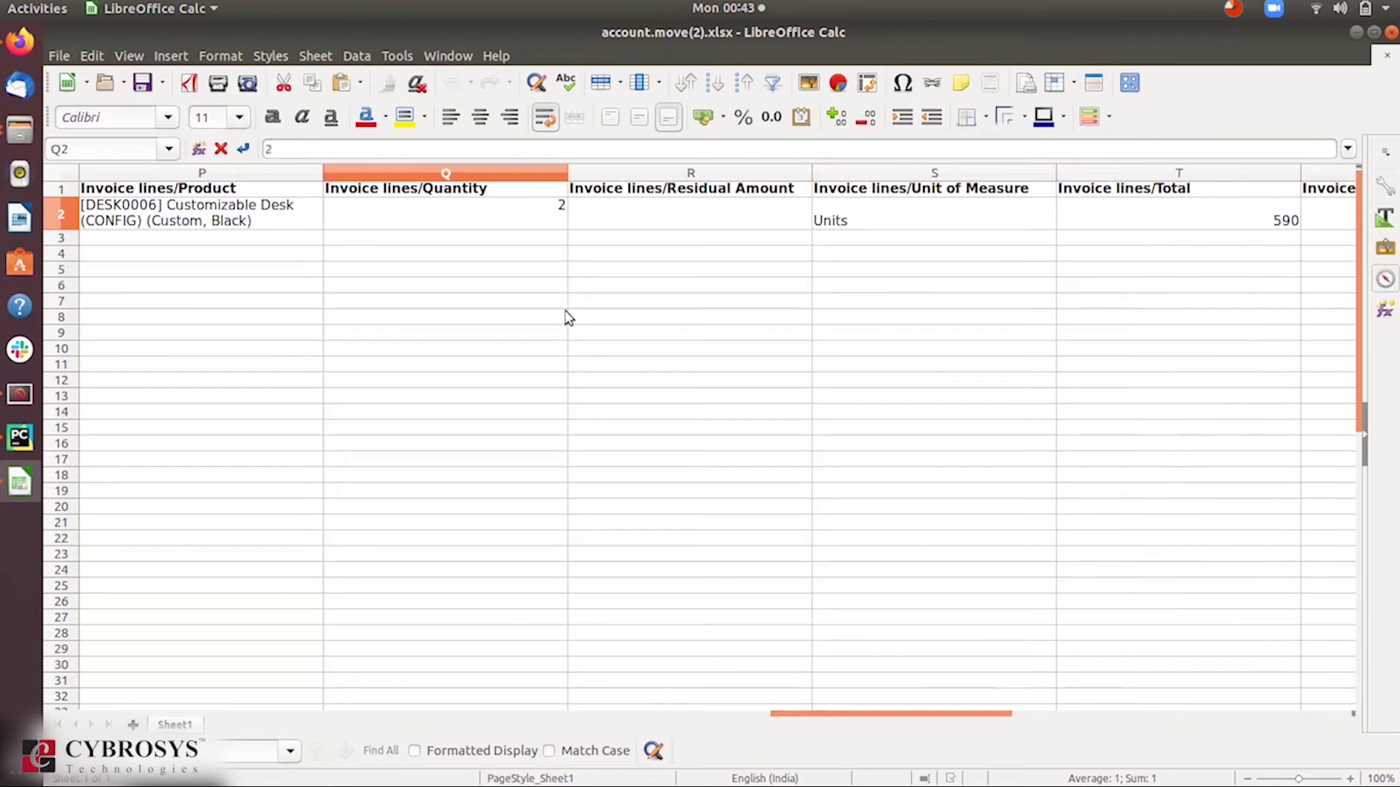
drag(858, 717, 822, 720)
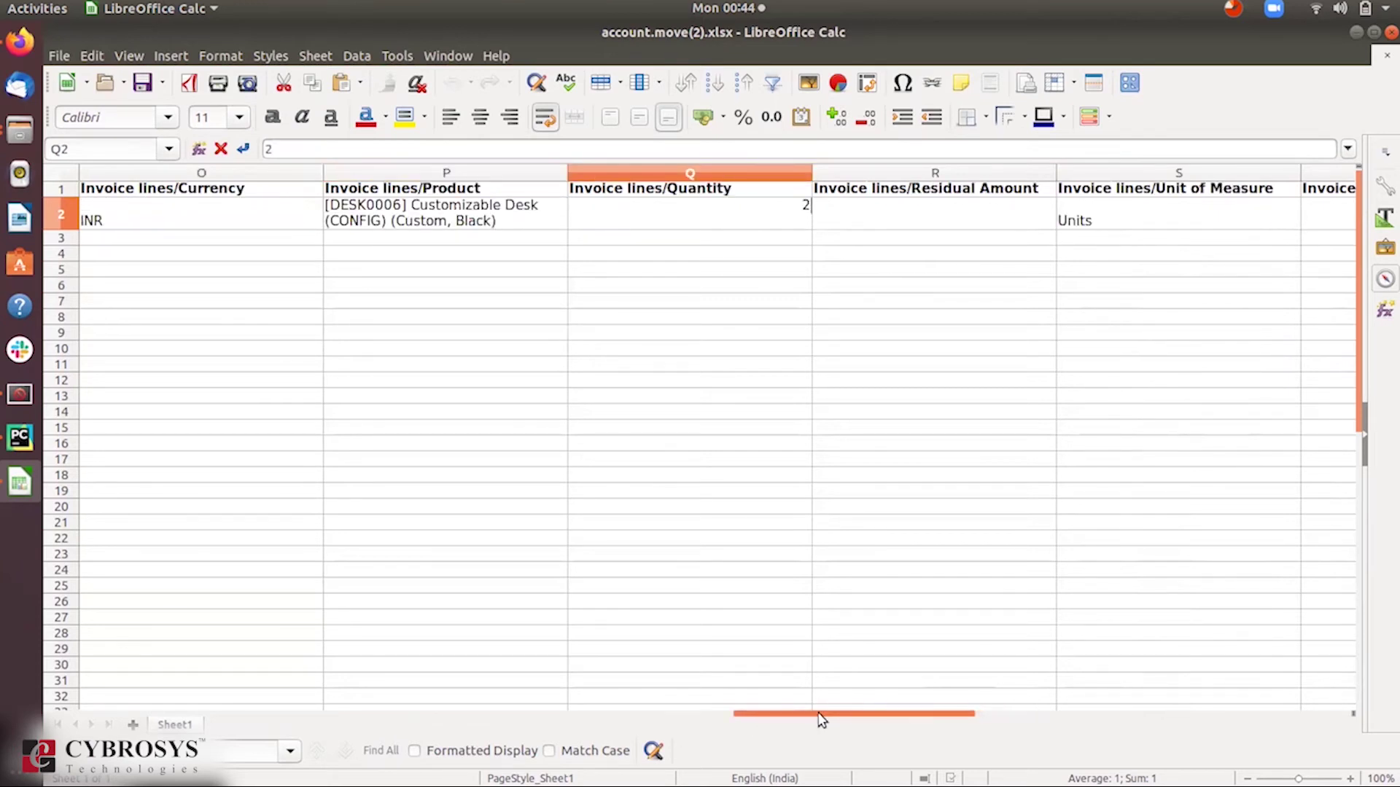
drag(821, 720, 535, 642)
click(659, 484)
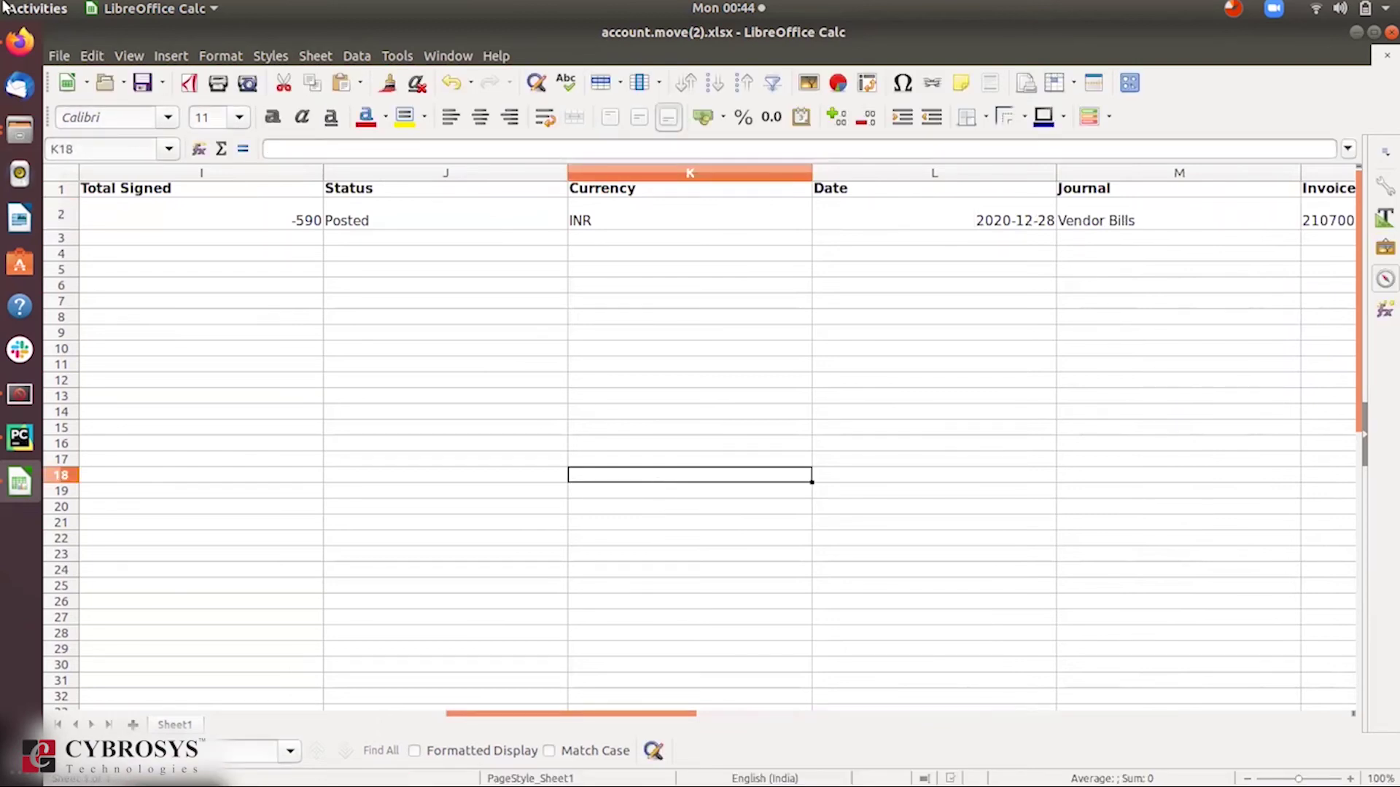
Start Import records on the Odoo bills list and upload the edited account.move(2).xlsx
click(19, 42)
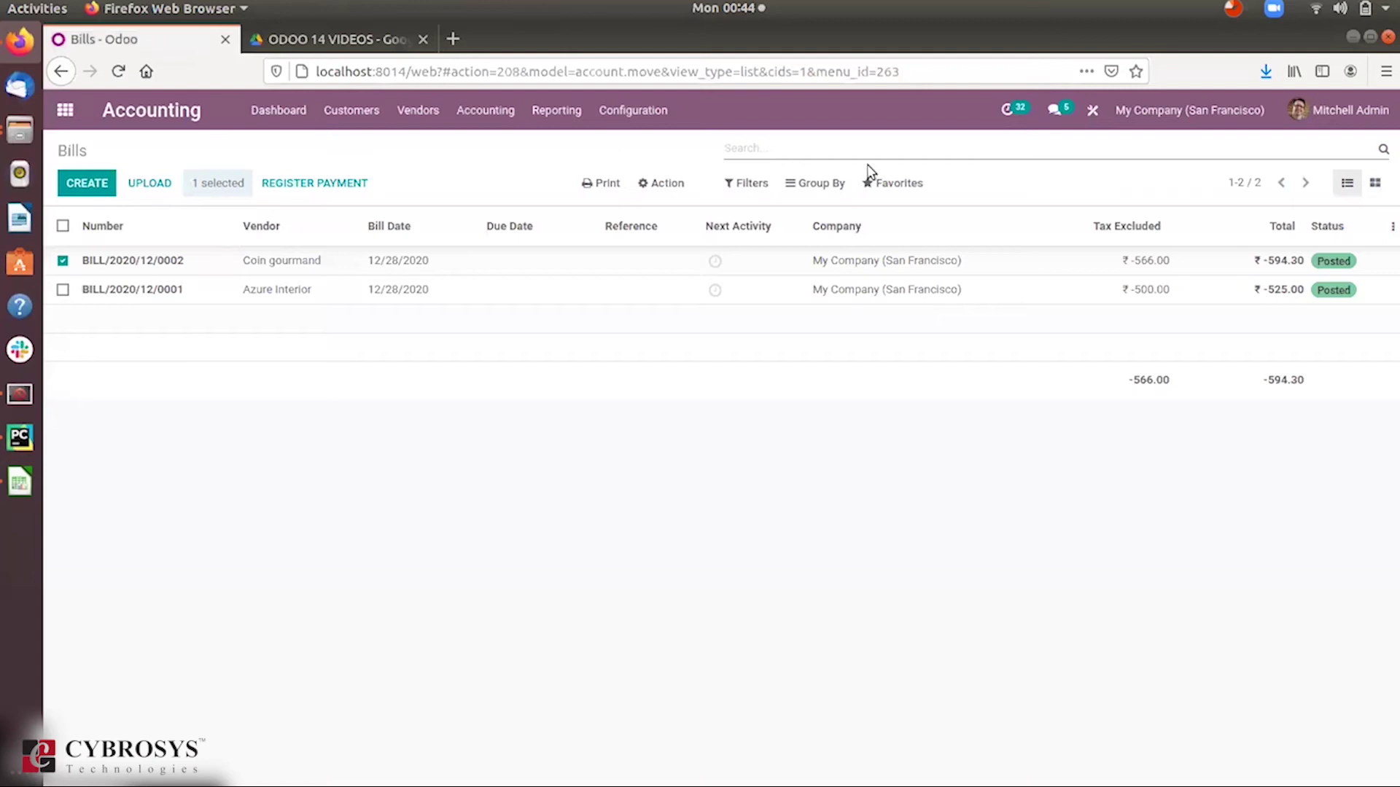
click(894, 188)
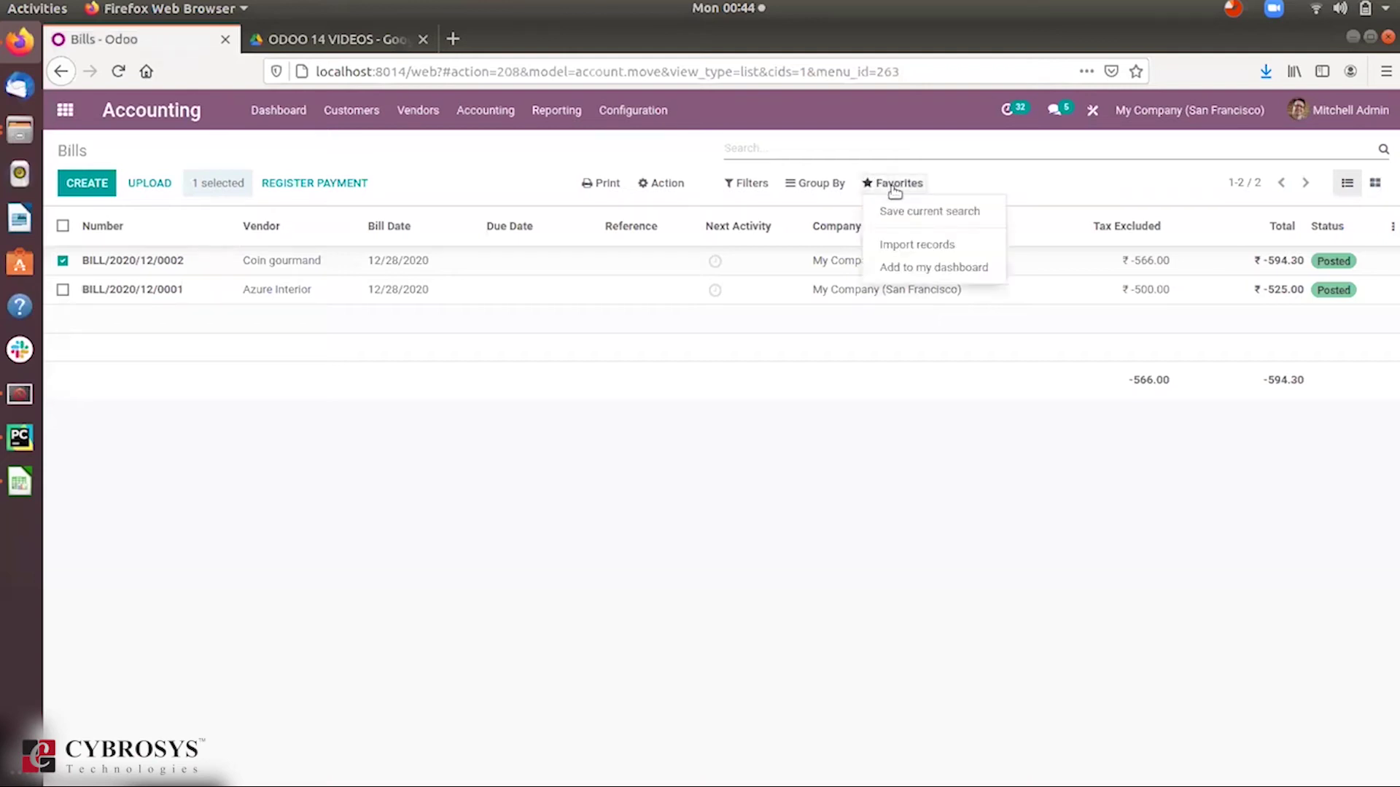
click(940, 245)
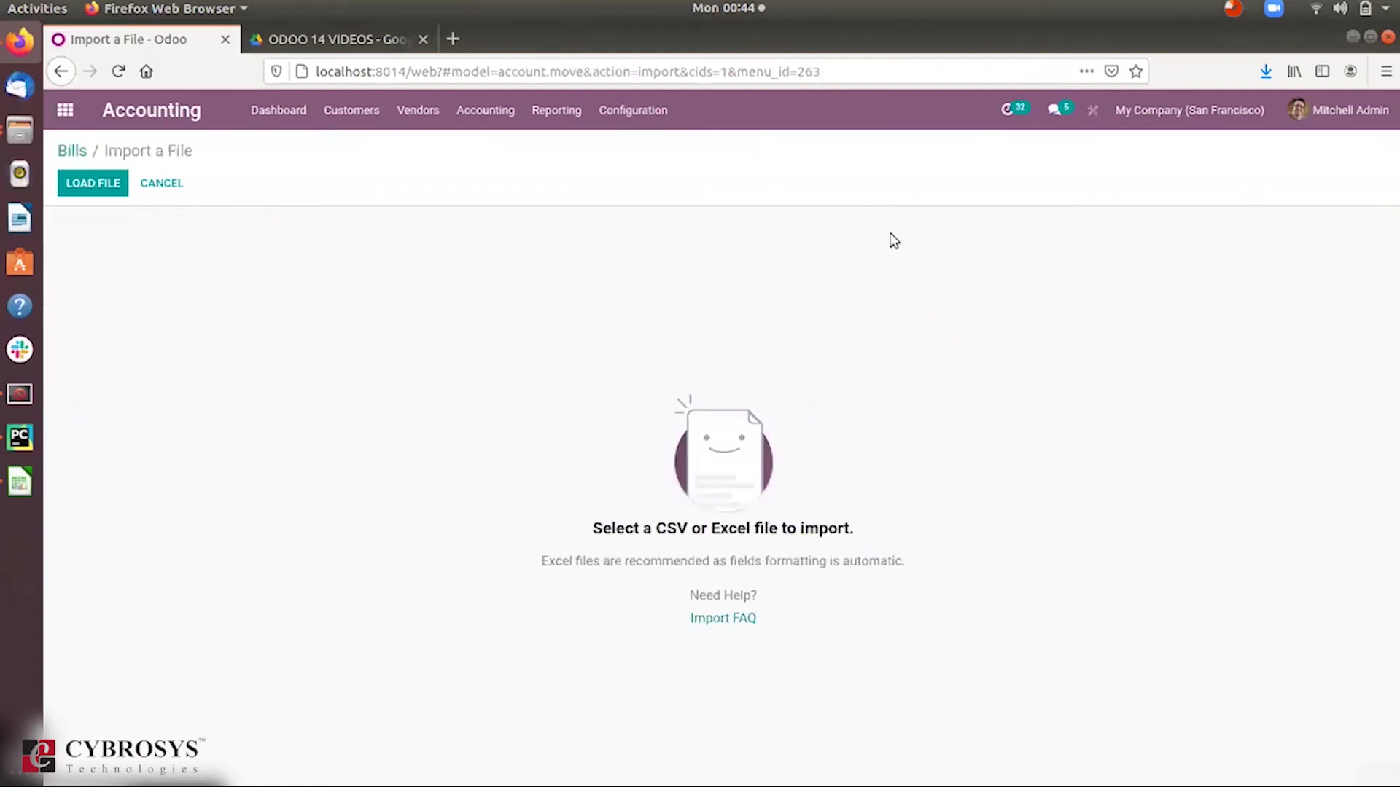
click(84, 182)
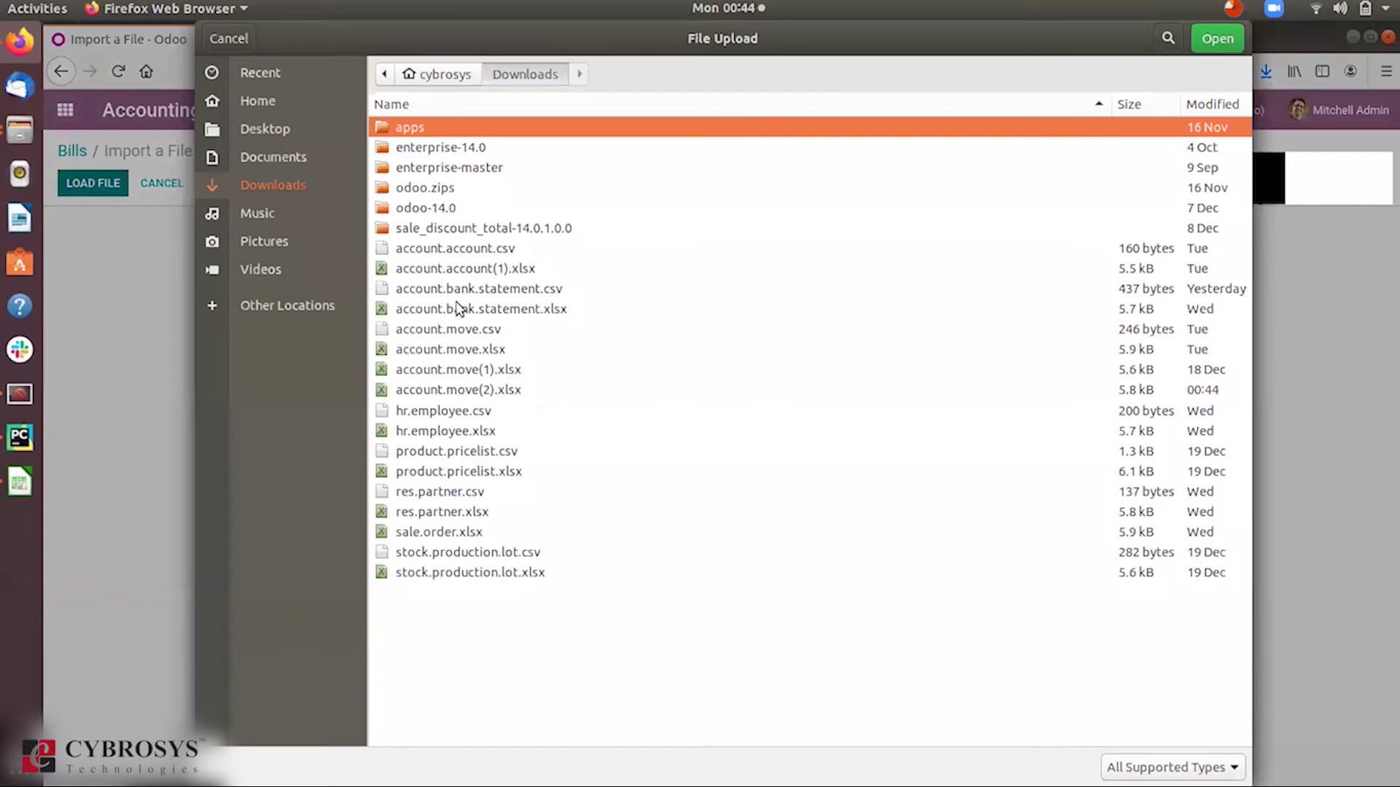
click(469, 392)
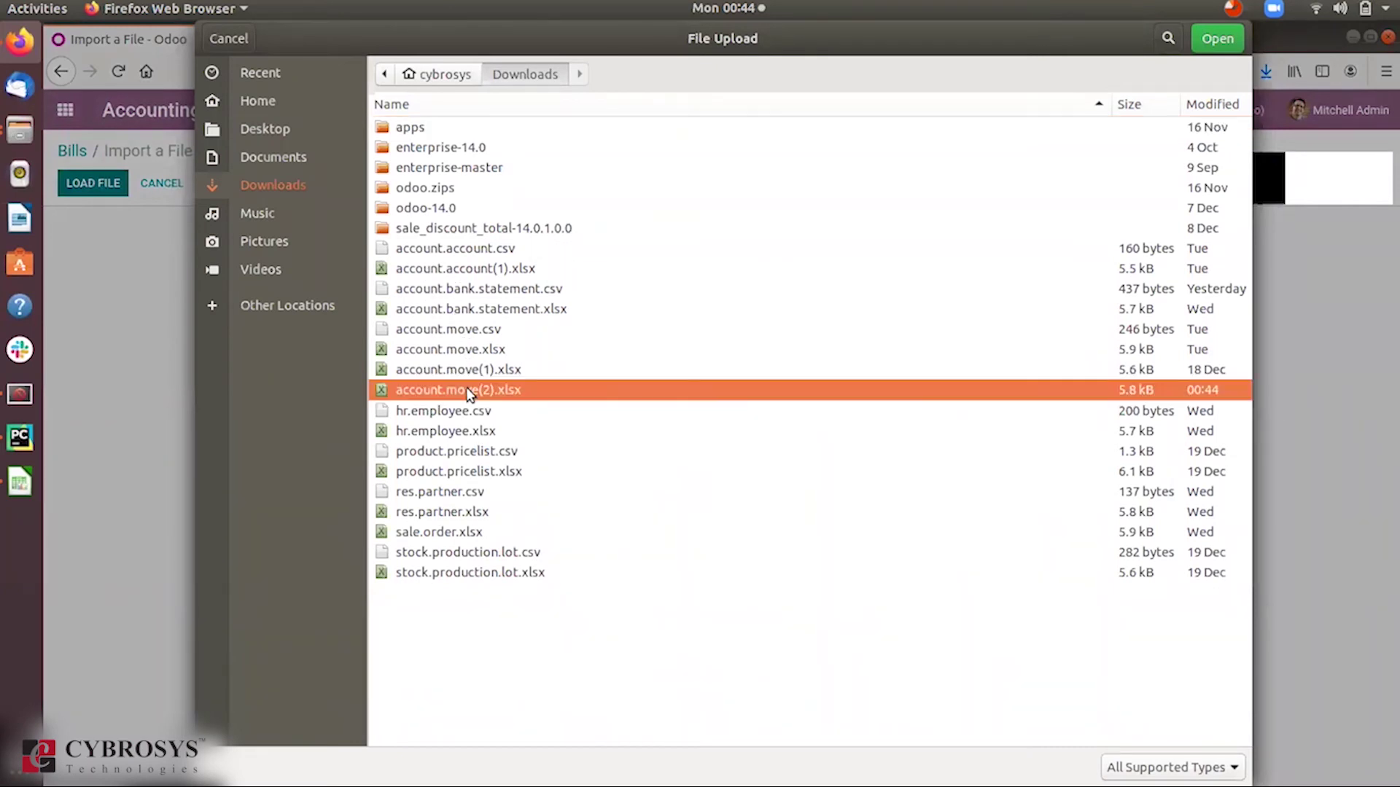
click(1225, 36)
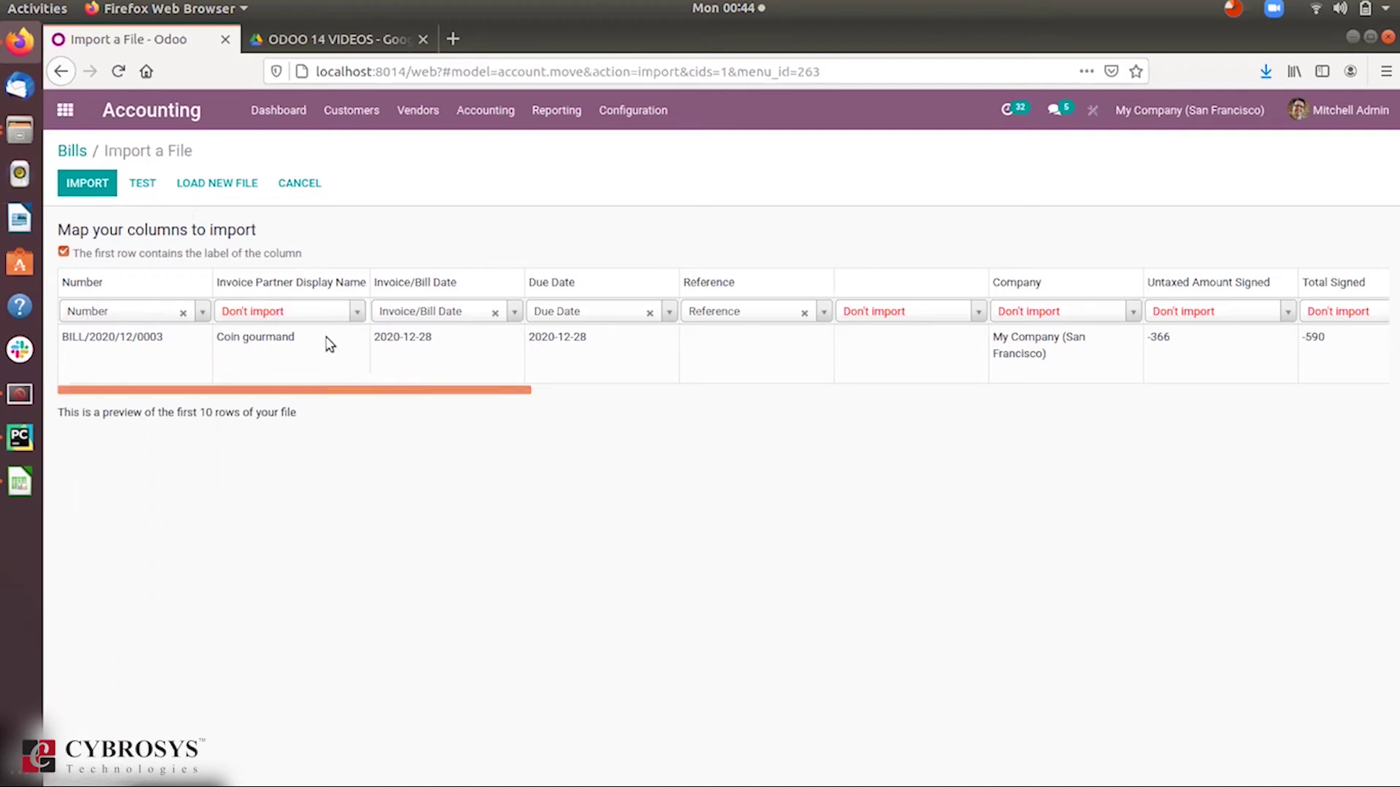
click(303, 321)
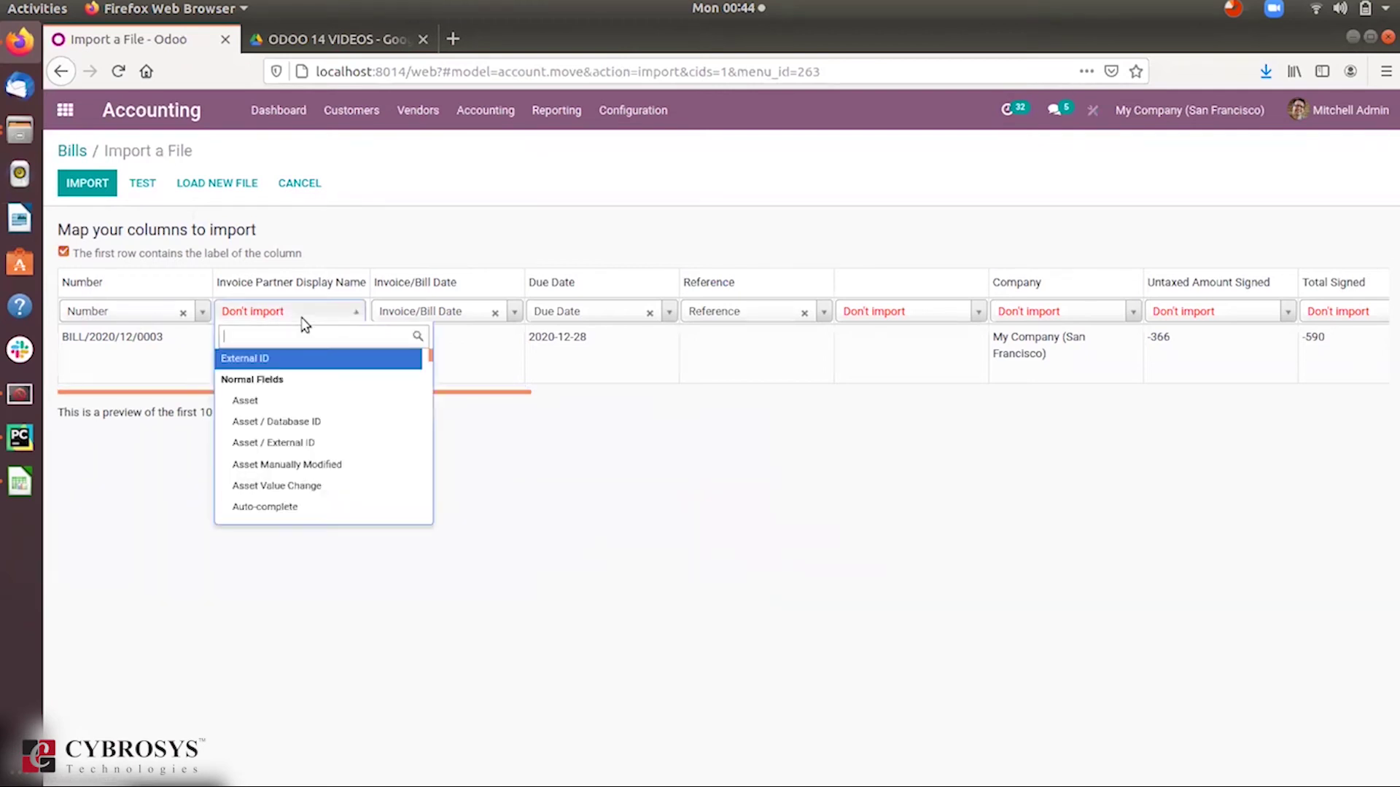
text(vendor)
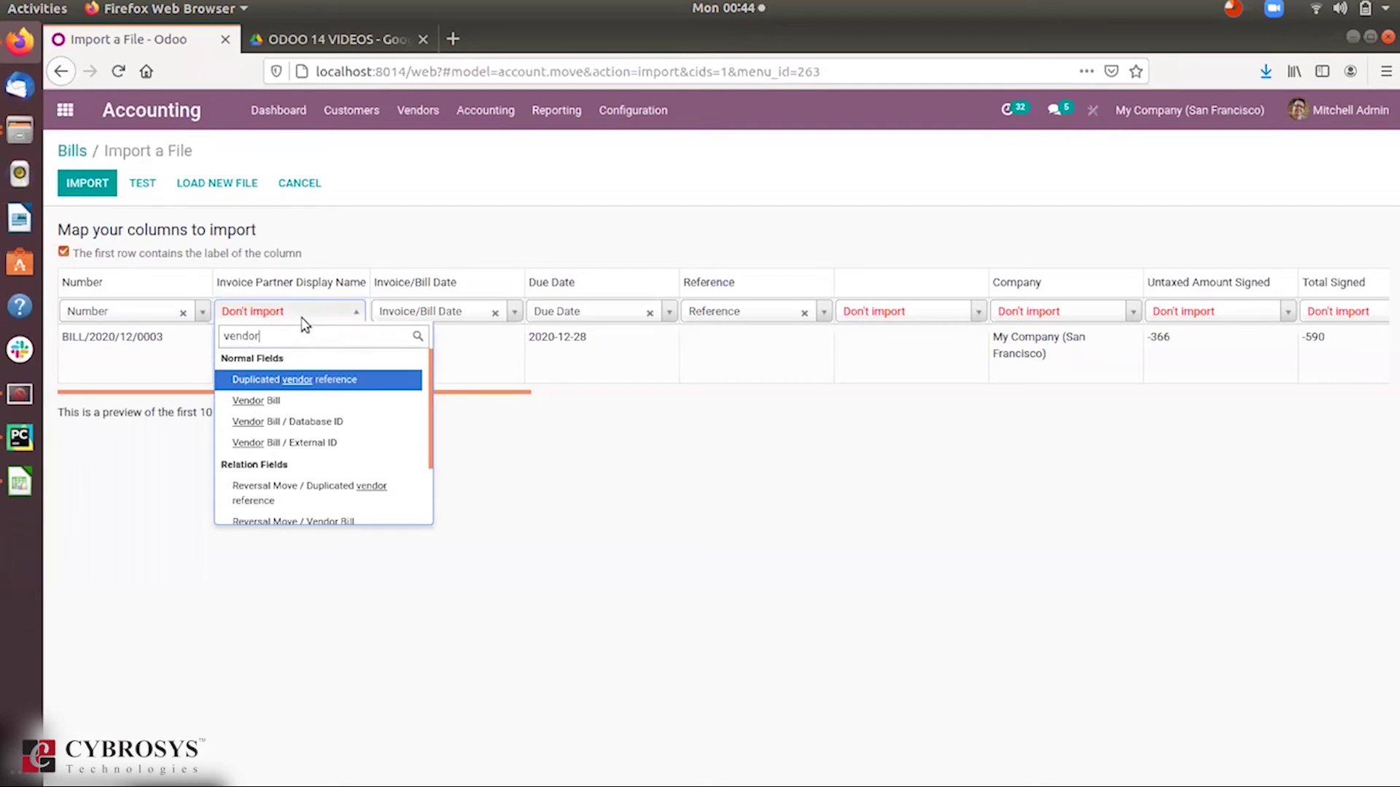
drag(433, 396, 438, 465)
key(BackSpace)
key(BackSpace)
key(BackSpace)
key(BackSpace)
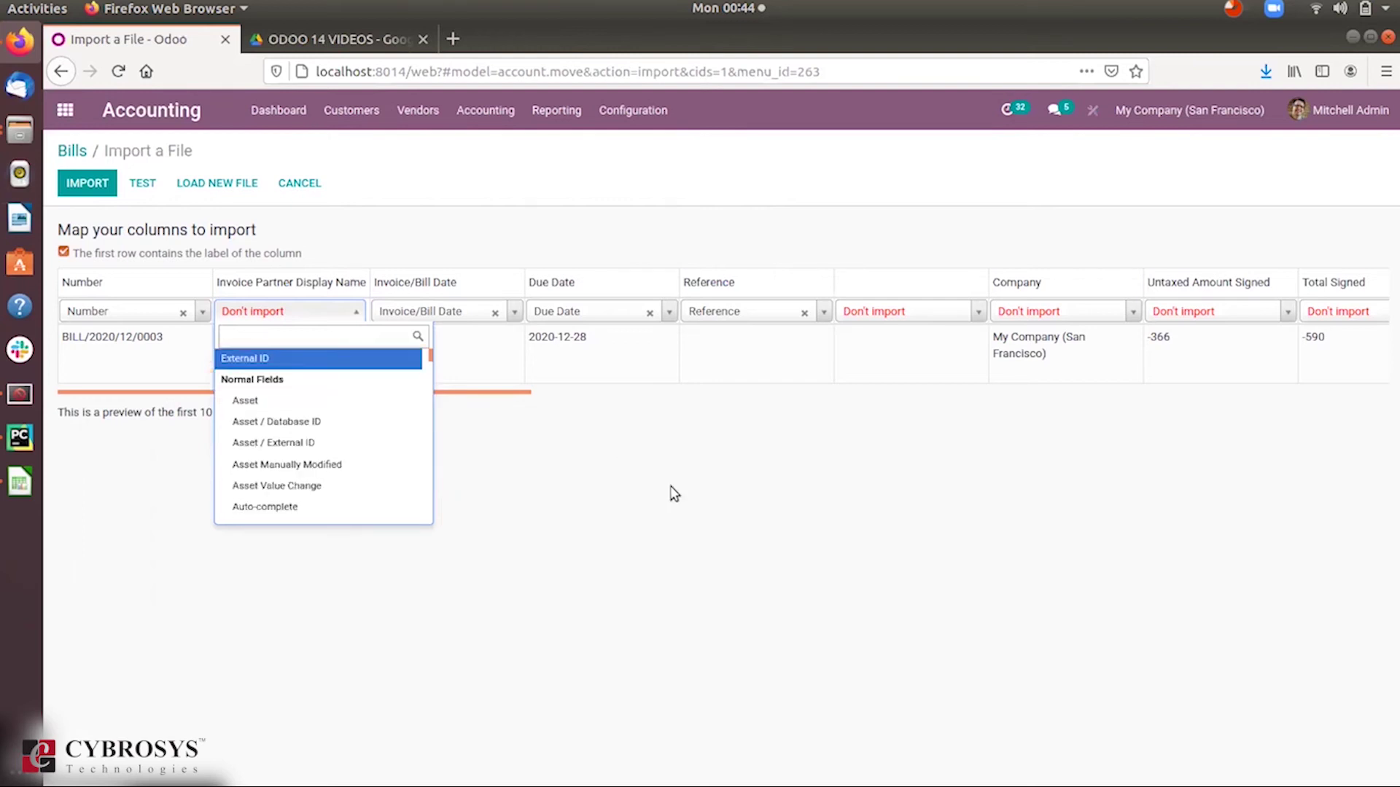
click(671, 487)
drag(488, 392, 1262, 390)
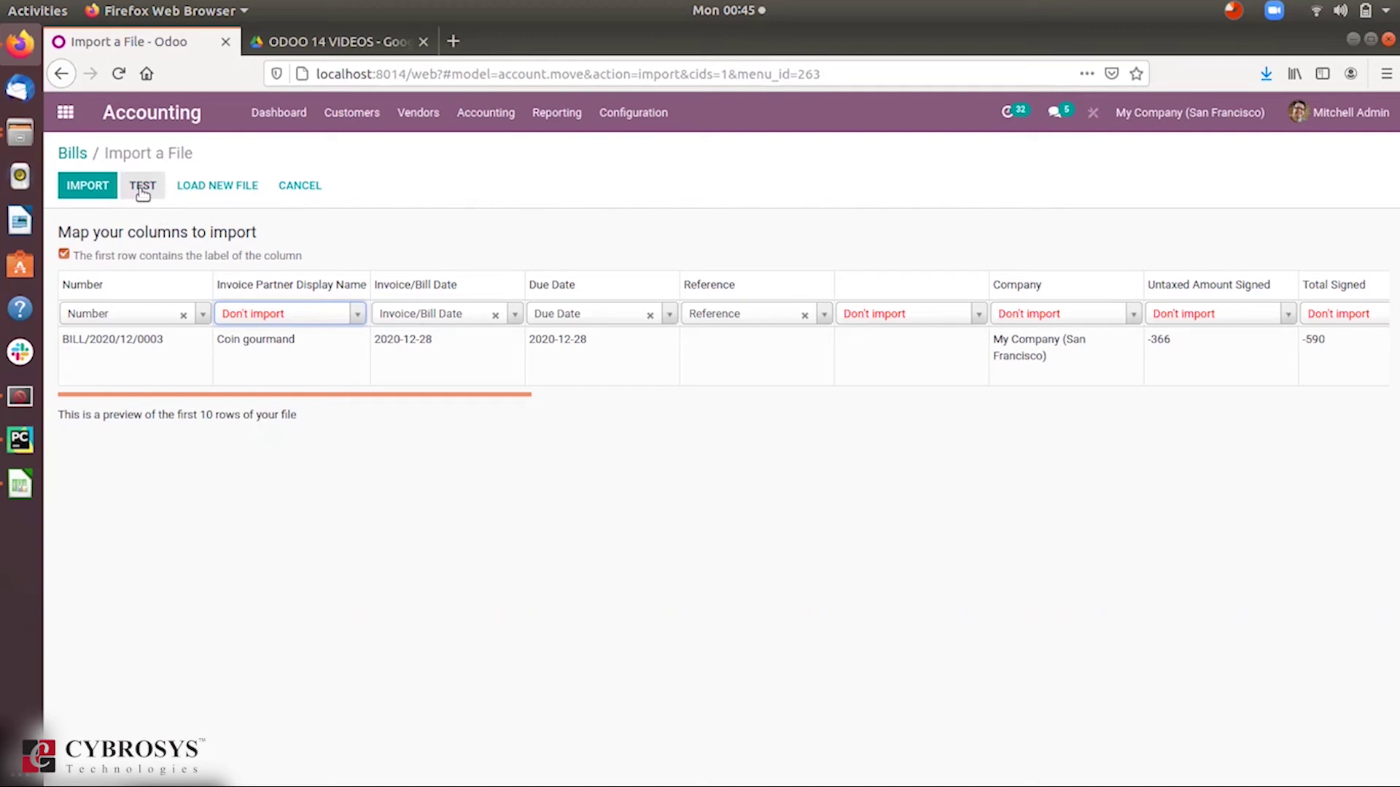
Test the import, then import the file as draft bill BILL/2020/12/0003
click(143, 186)
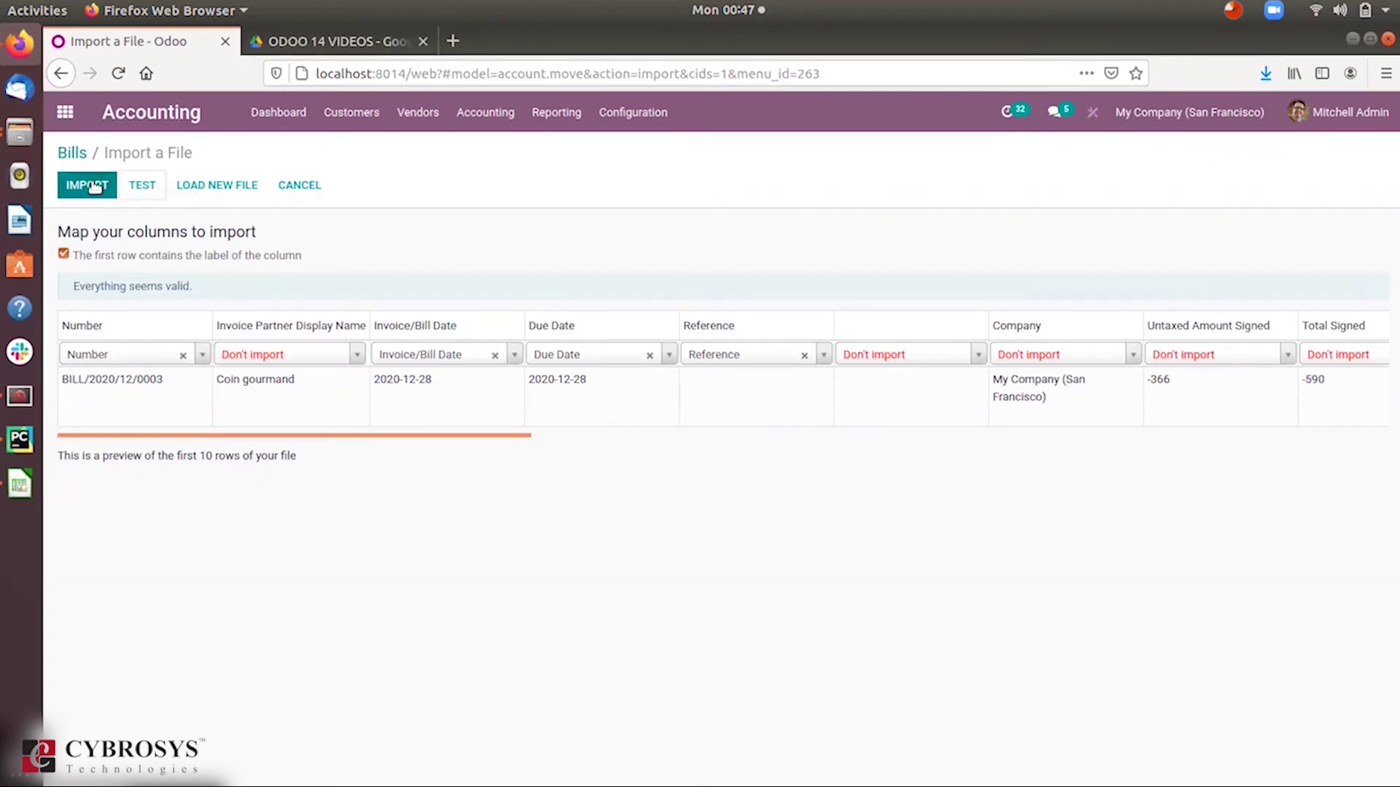
click(95, 186)
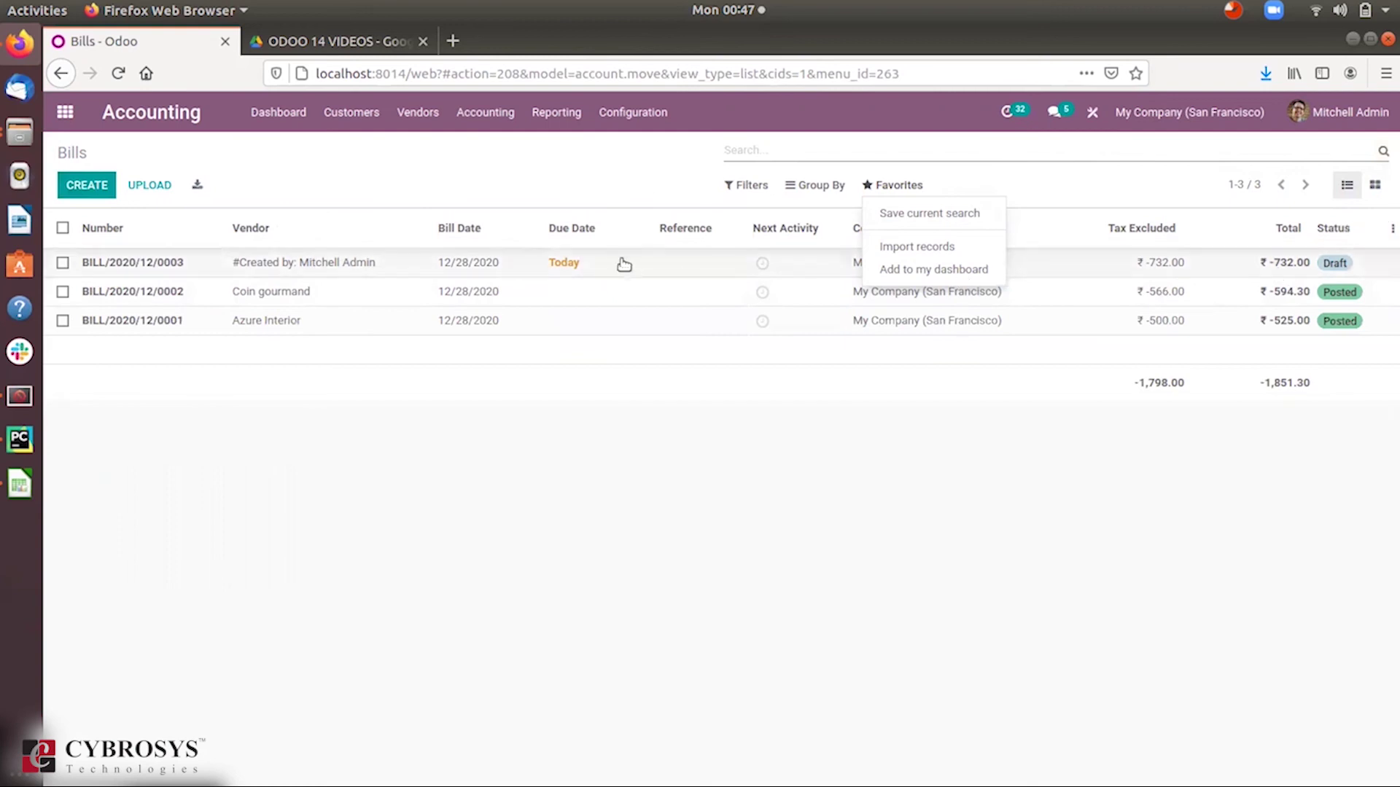
click(617, 263)
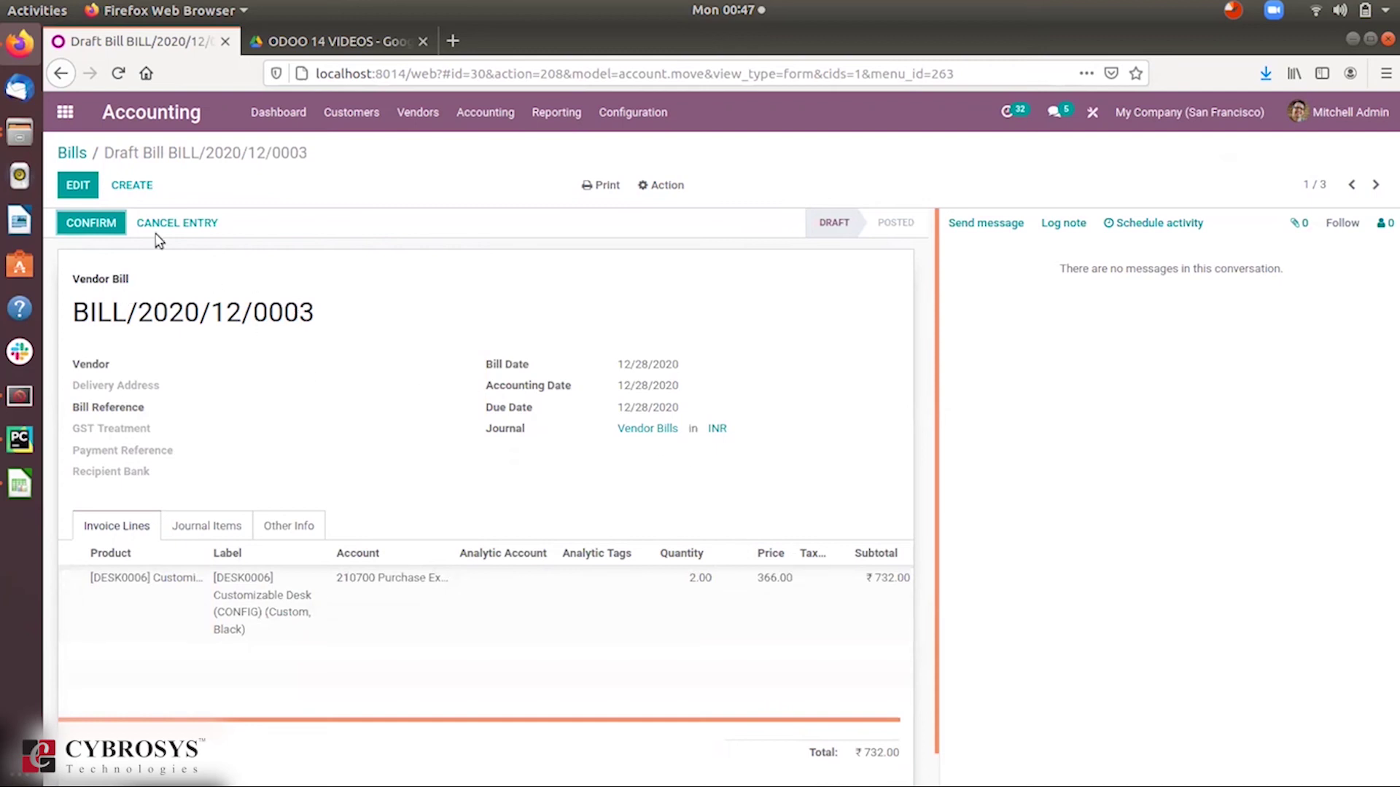
click(118, 223)
click(71, 153)
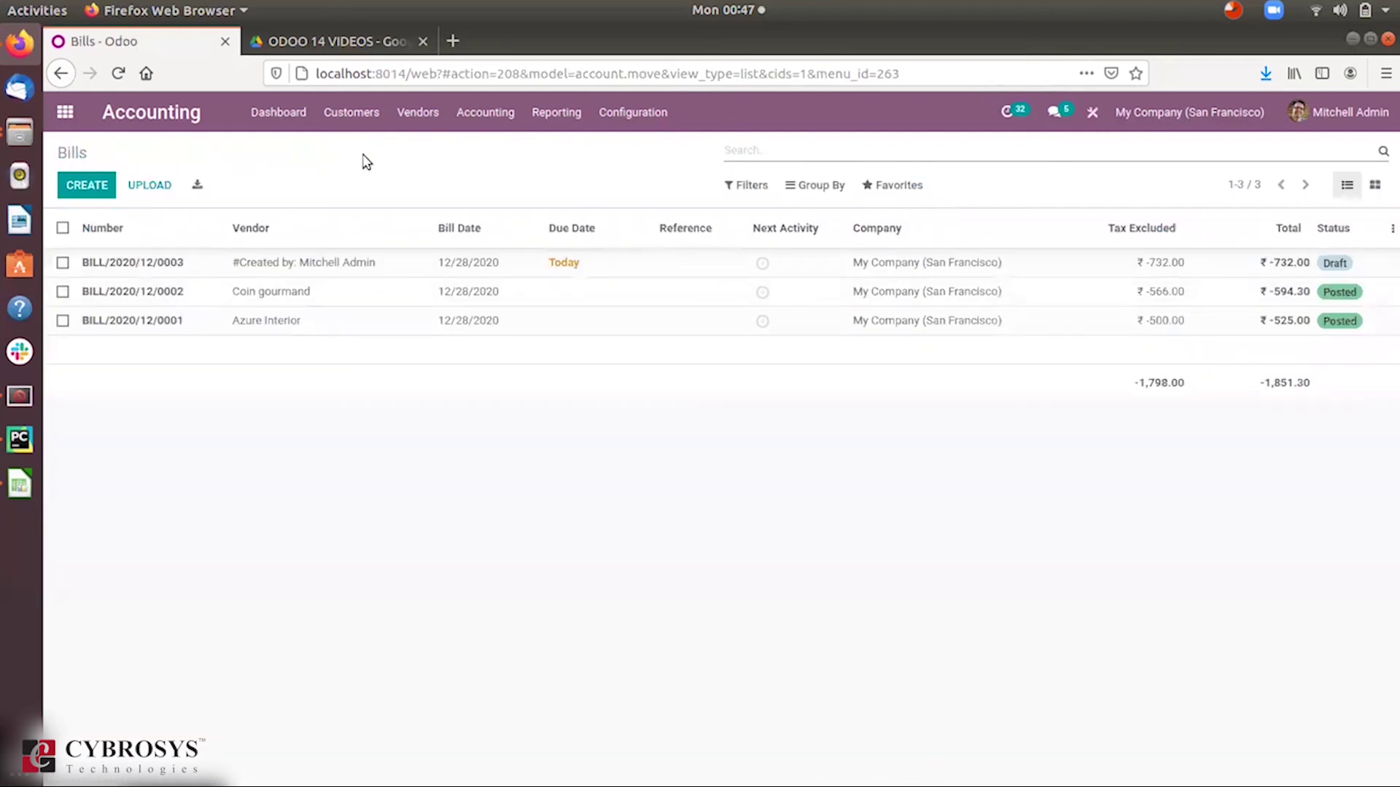